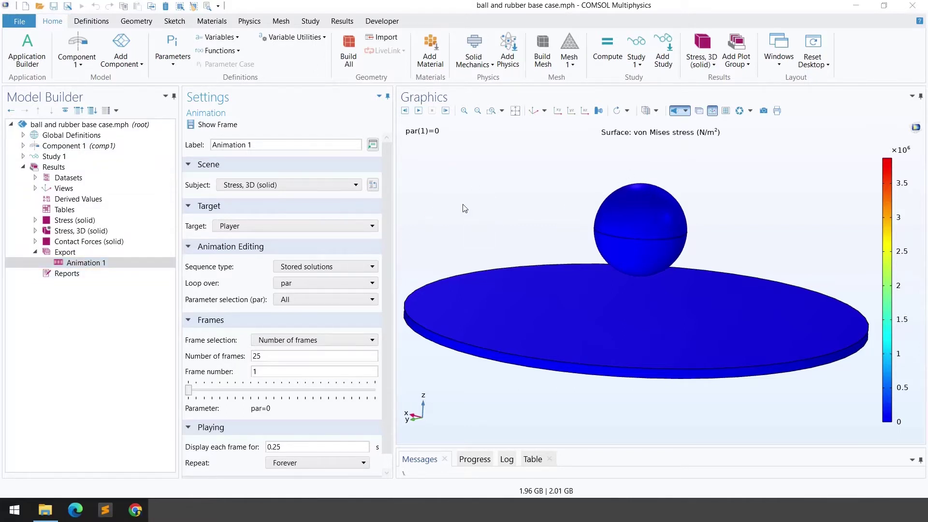
Play the 3D von Mises stress animation and stop it at frame 16 (par=1.18)
click(419, 111)
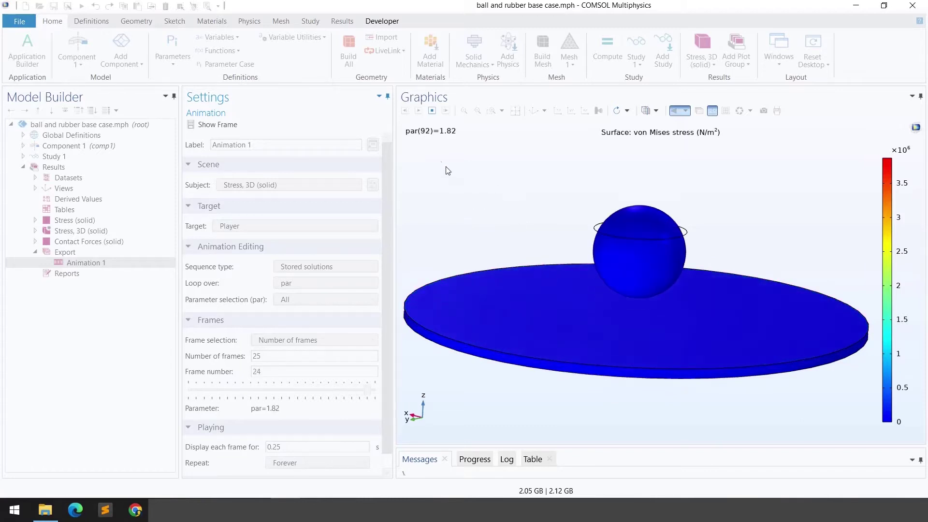
click(432, 111)
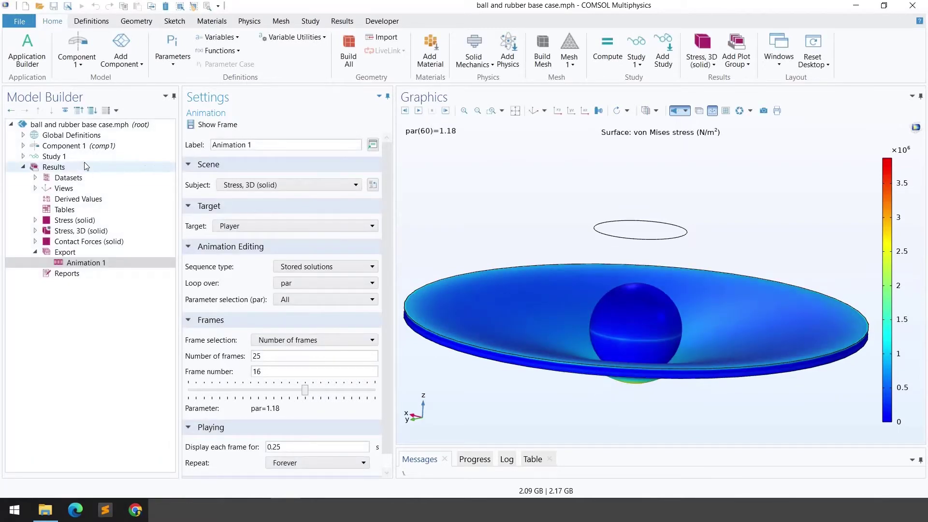
click(23, 167)
Expand Global Definitions and review the model parameters in Parameters 1
click(23, 135)
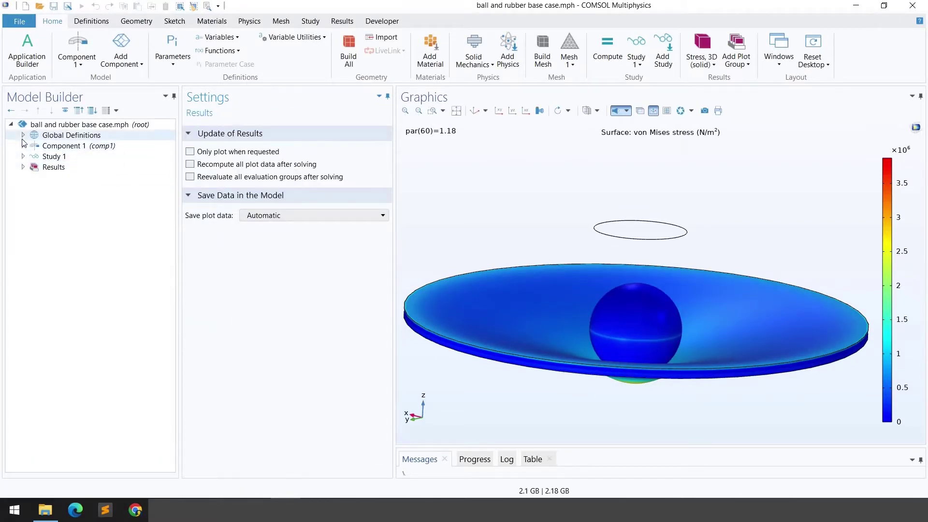
click(75, 146)
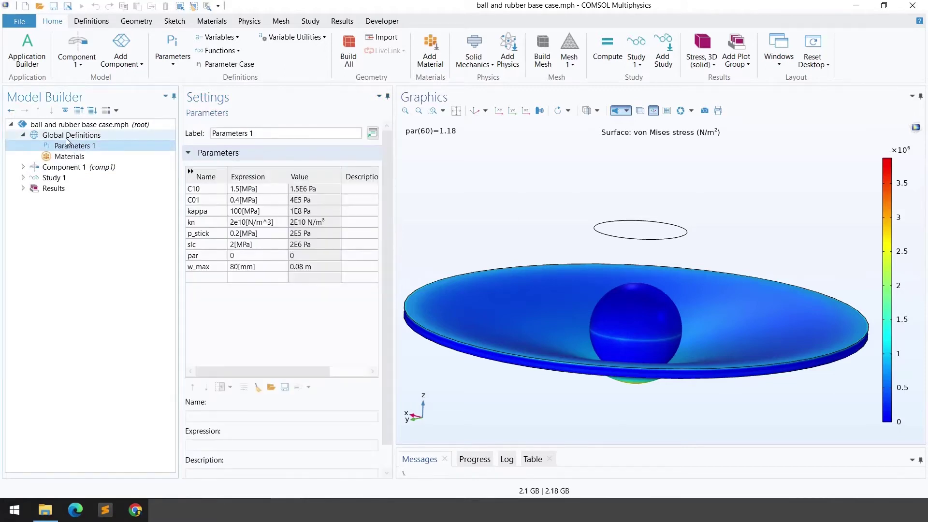
right_click(68, 138)
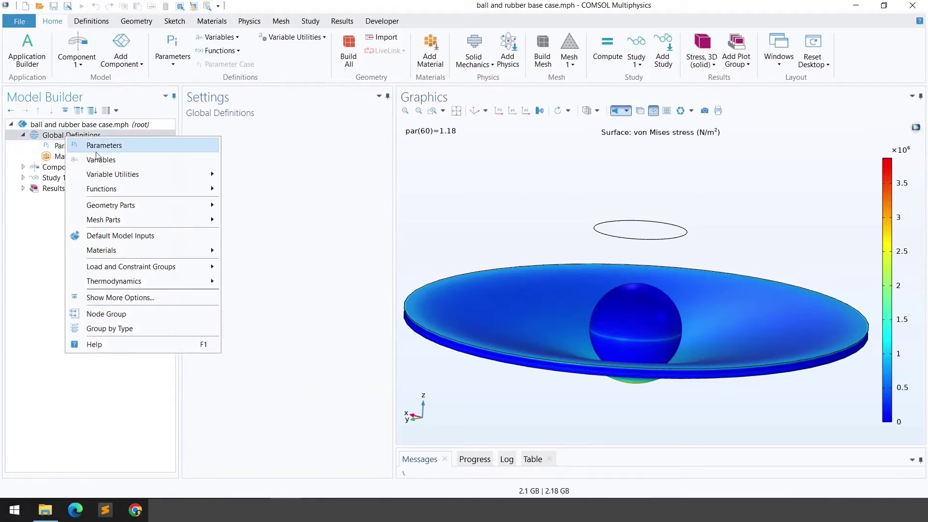
click(58, 149)
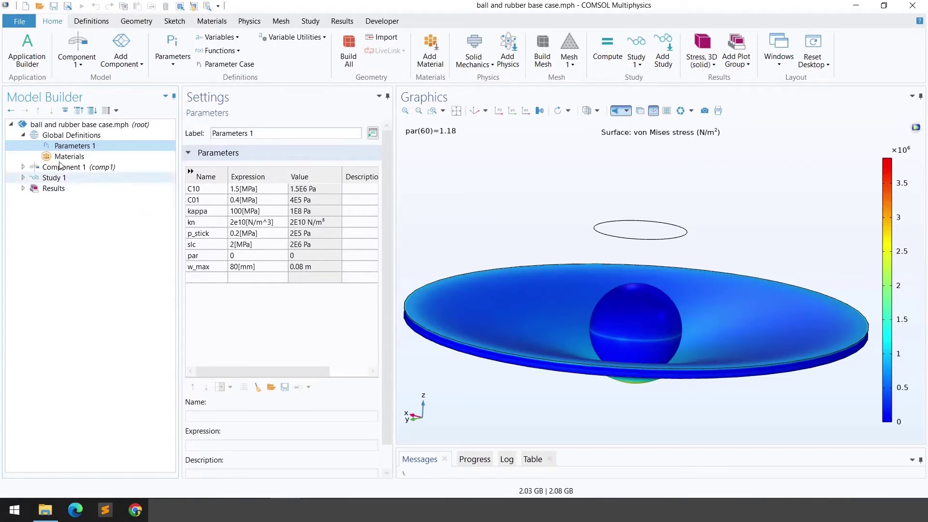
Expand Component 1 and show its settings with the half-disc ball geometry
click(23, 167)
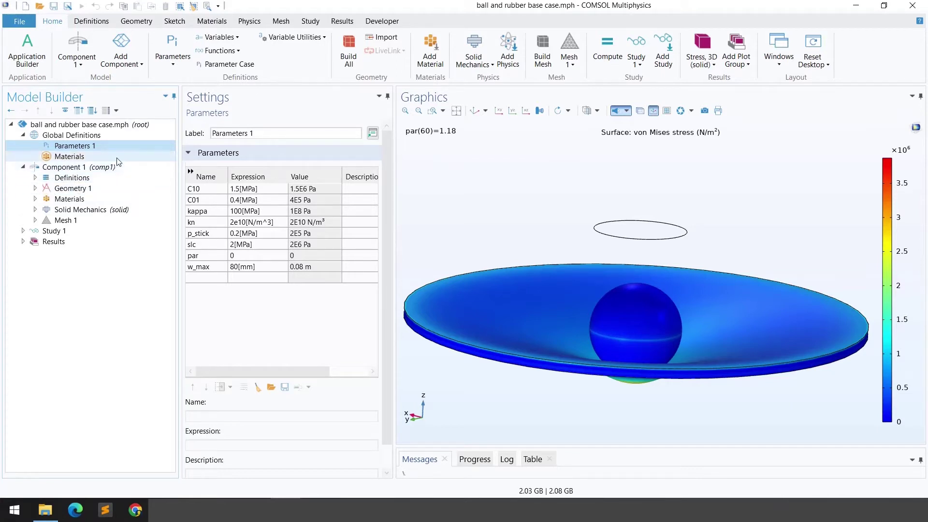
click(140, 66)
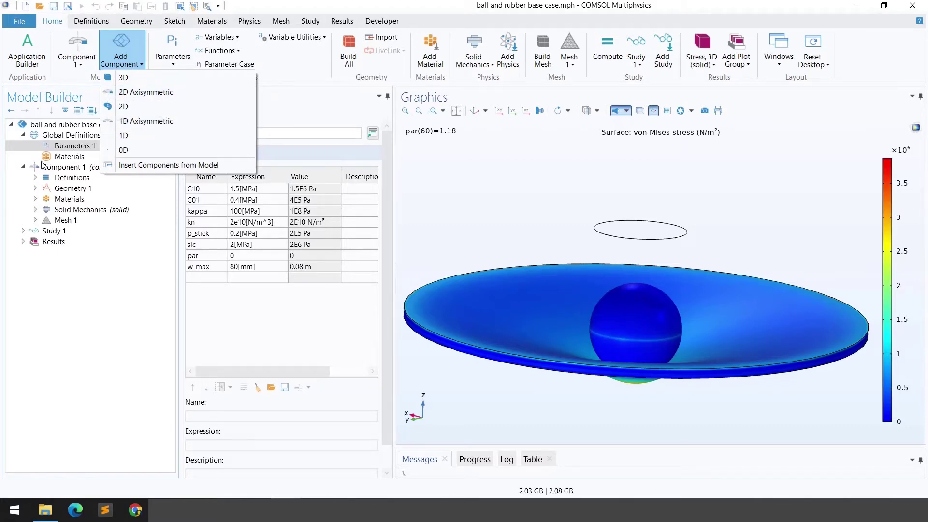
click(68, 170)
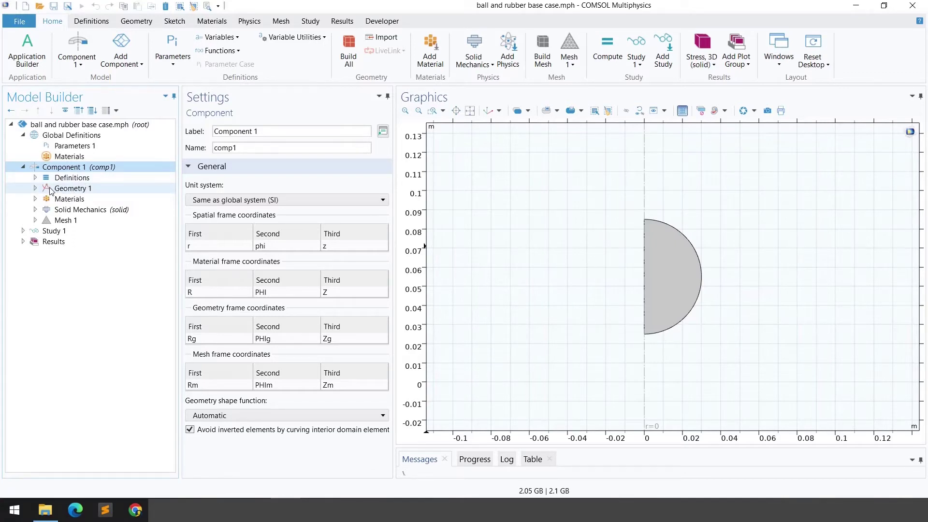
Expand Geometry 1 and inspect Circle 1, the 30 mm half-circle ball
click(35, 189)
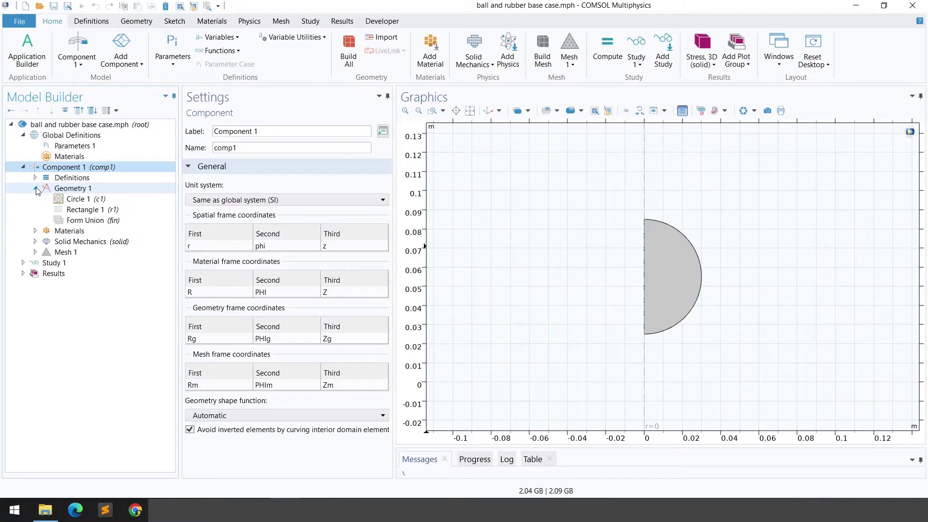
click(68, 189)
right_click(68, 190)
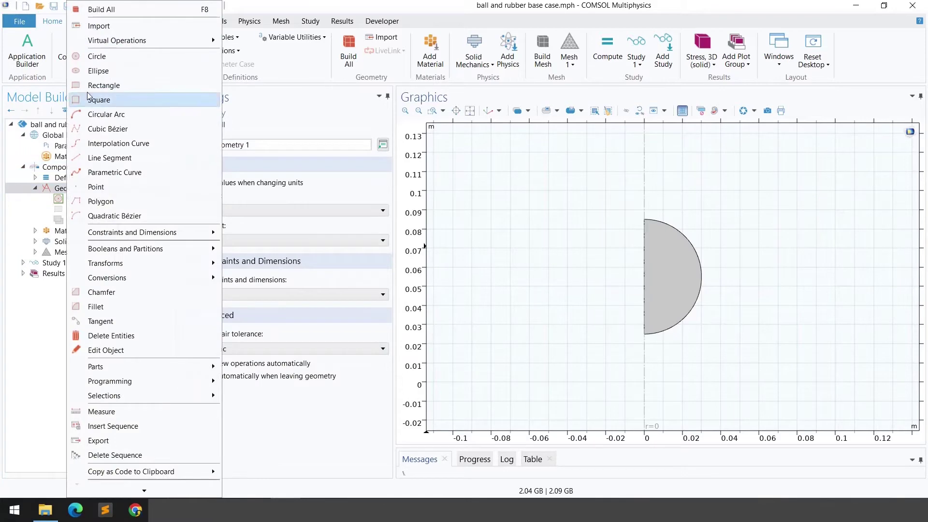
click(60, 201)
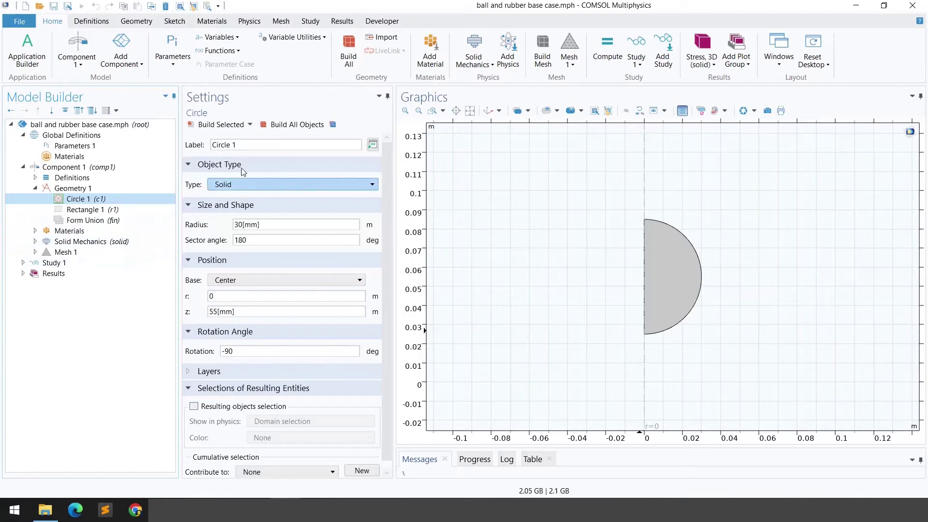
click(211, 127)
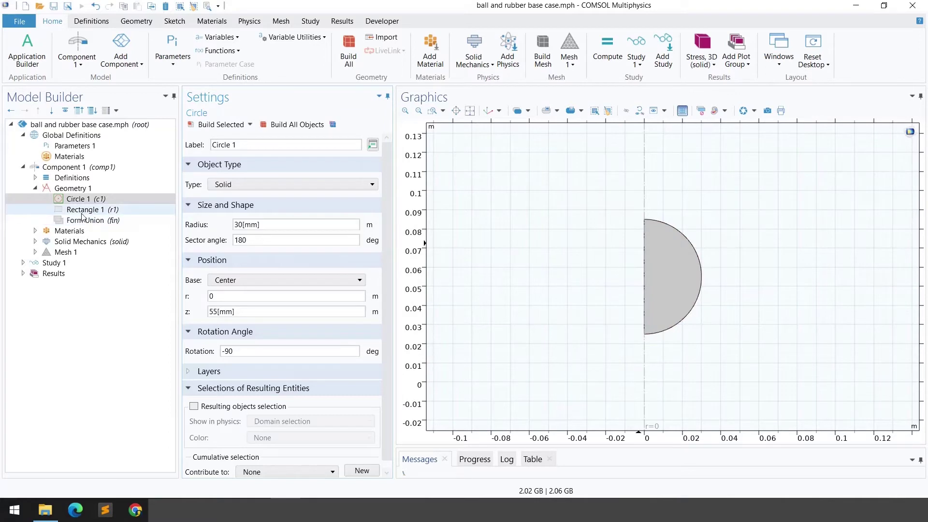
Build Rectangle 1, the 150 mm by 6 mm base at z = -6 mm, and zoom to fit
right_click(75, 191)
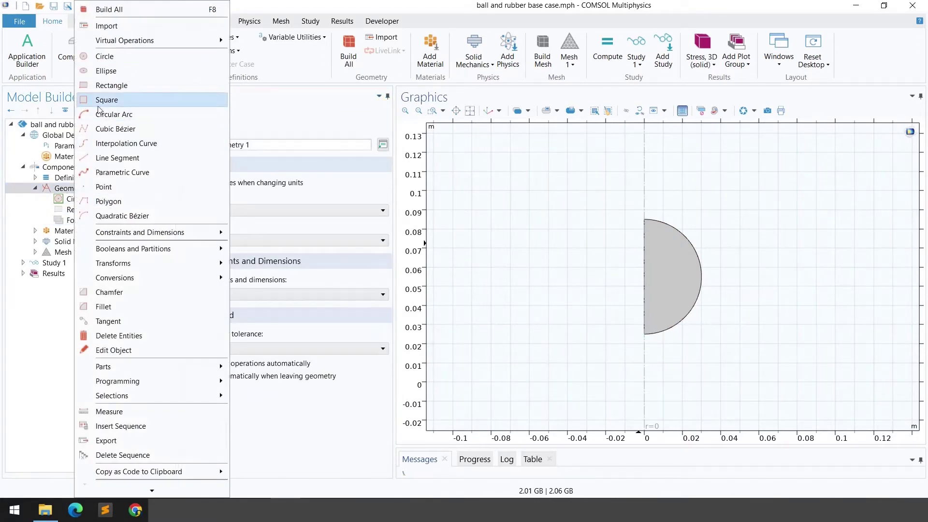
click(67, 214)
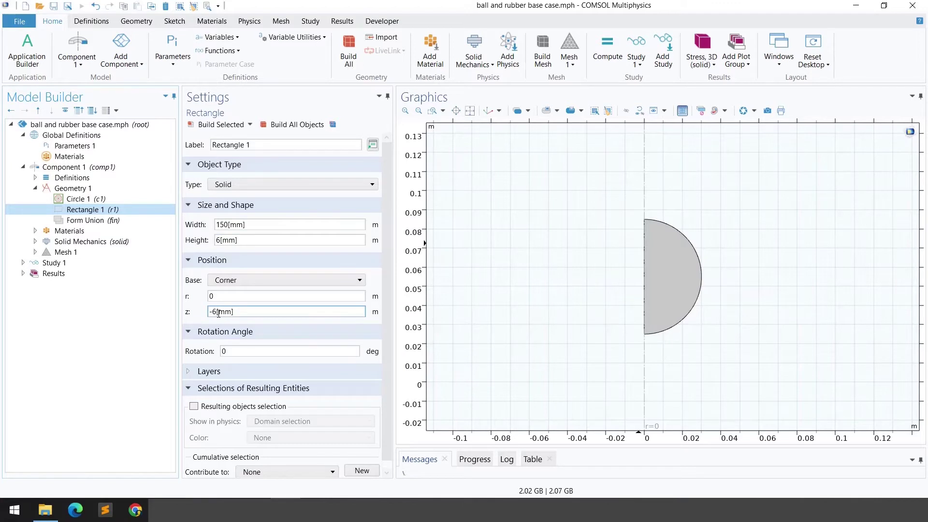
click(222, 125)
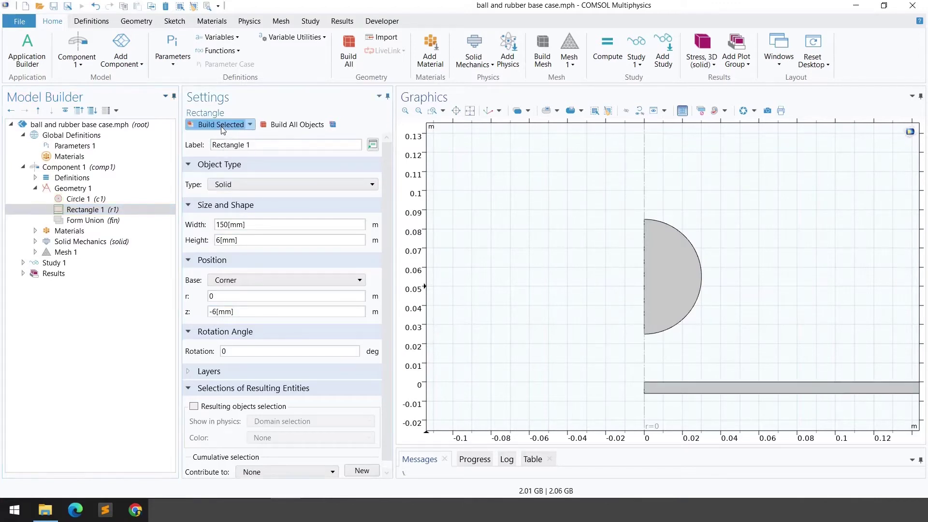
click(470, 111)
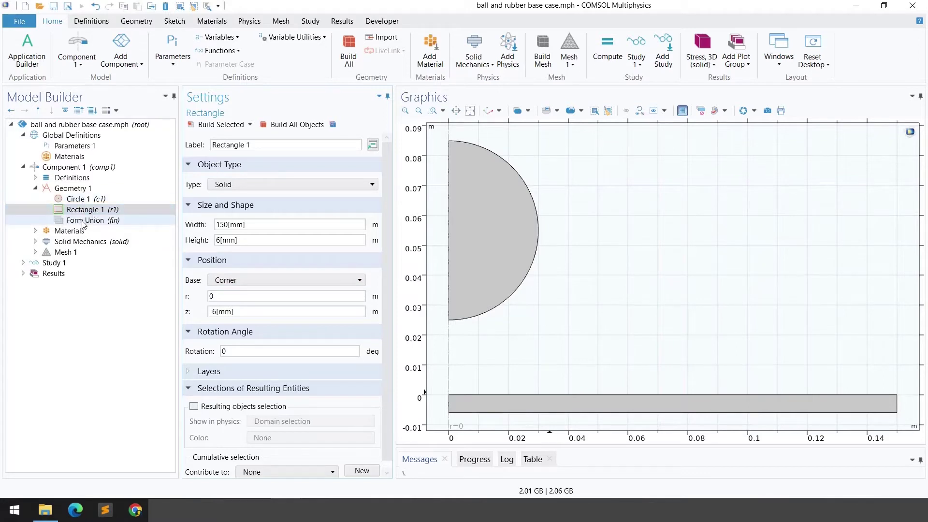
click(73, 188)
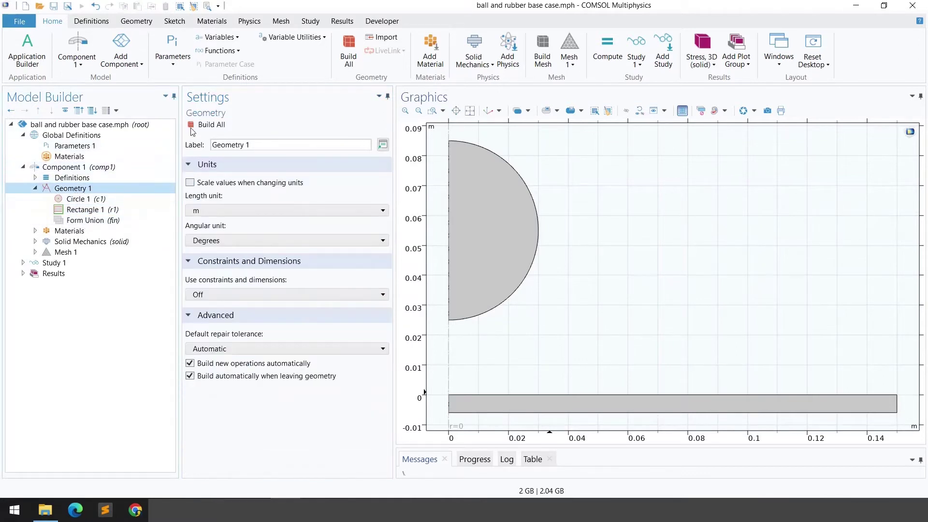
Build the full geometry and review Stainless Steel: density 7800, Poisson's ratio 0.265, Young's modulus 180 GPa
click(200, 125)
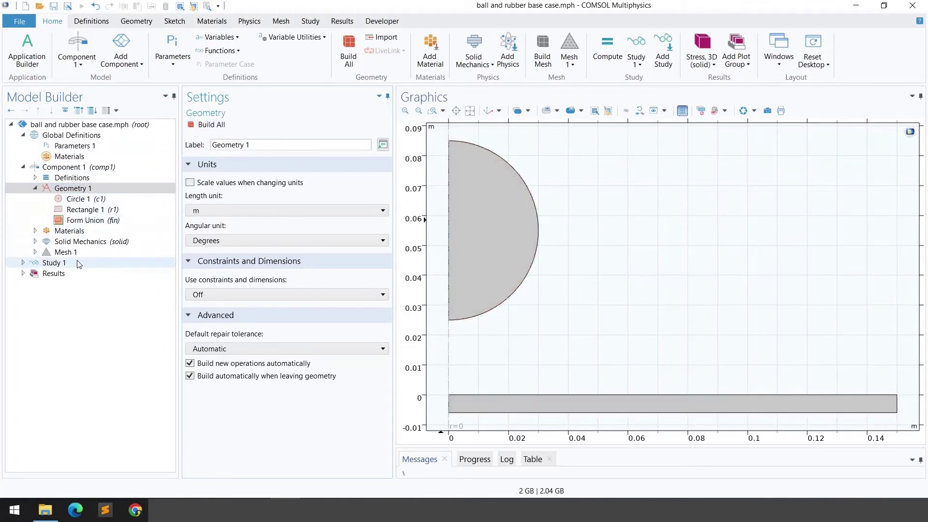
click(36, 231)
right_click(57, 235)
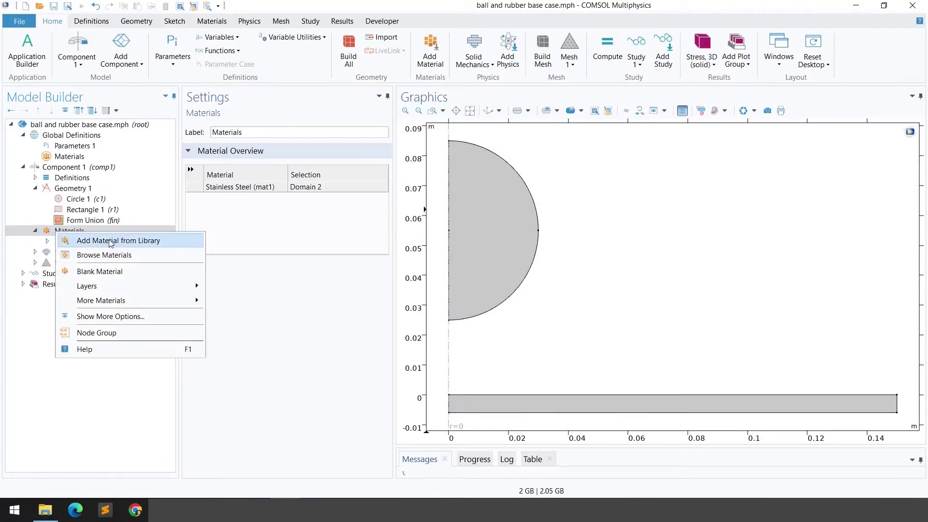
click(112, 256)
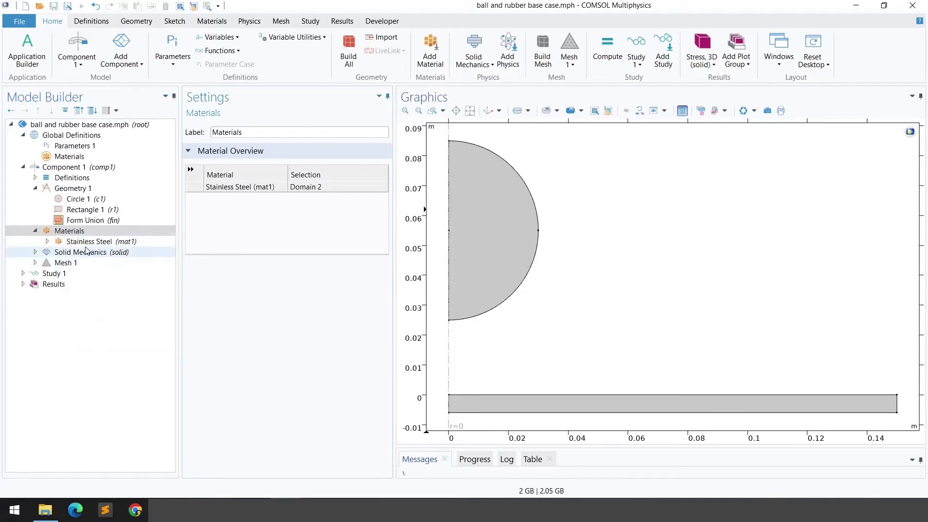
click(95, 242)
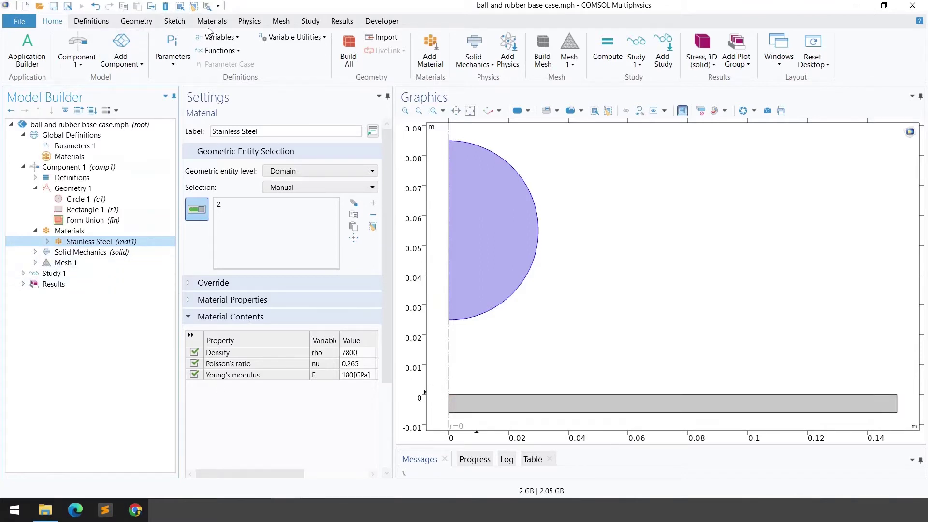
click(249, 20)
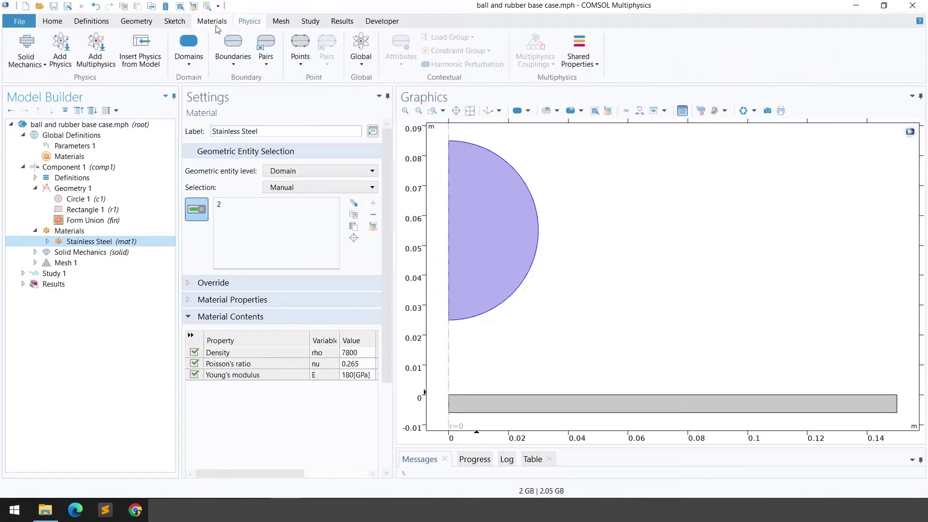
Expand Solid Mechanics to list its Linear Elastic, Hyperelastic, Fixed Constraint and Contact features
click(59, 65)
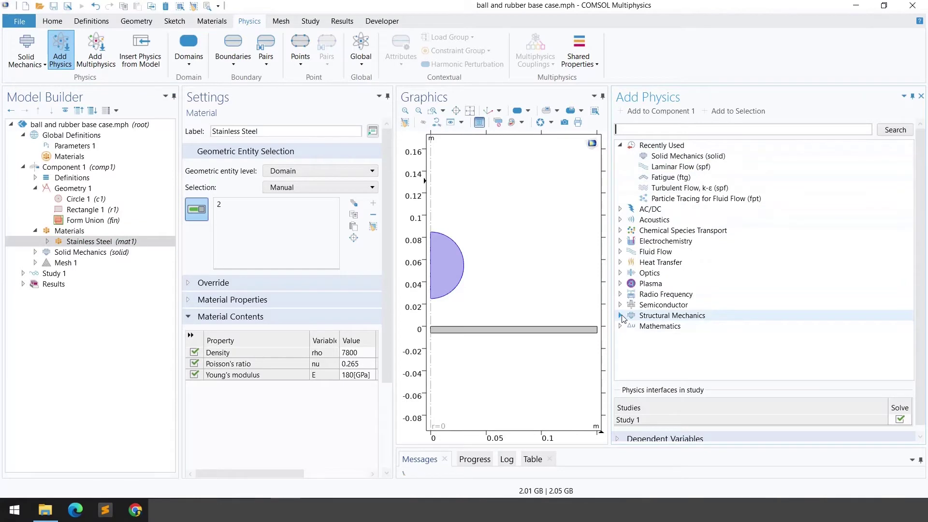
click(620, 316)
click(689, 326)
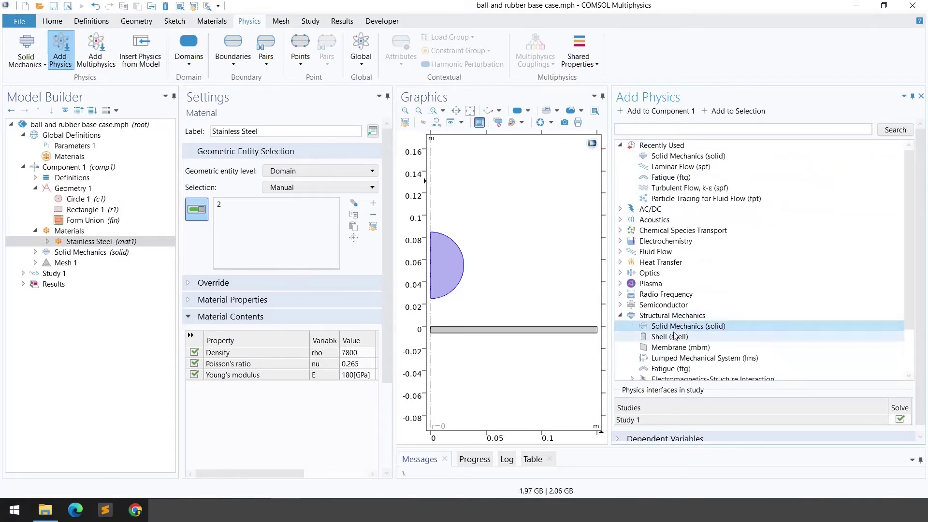
click(922, 96)
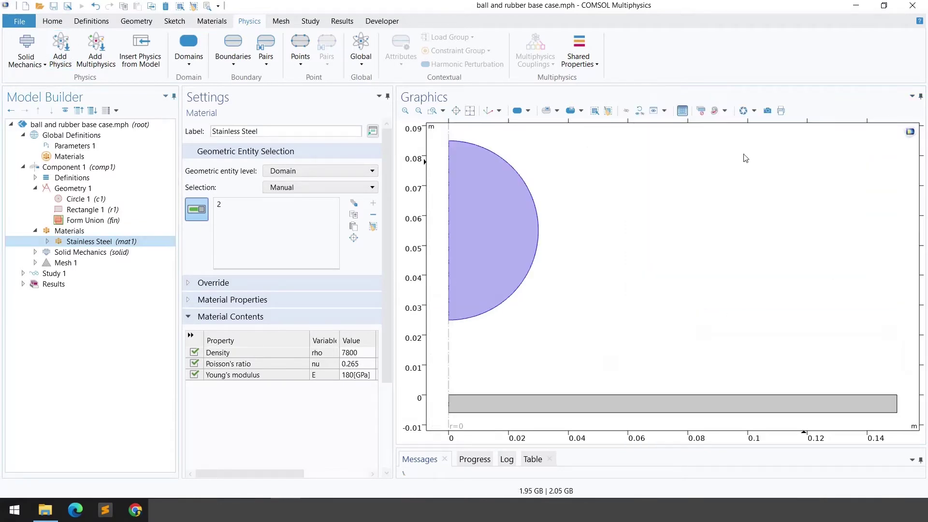
click(35, 252)
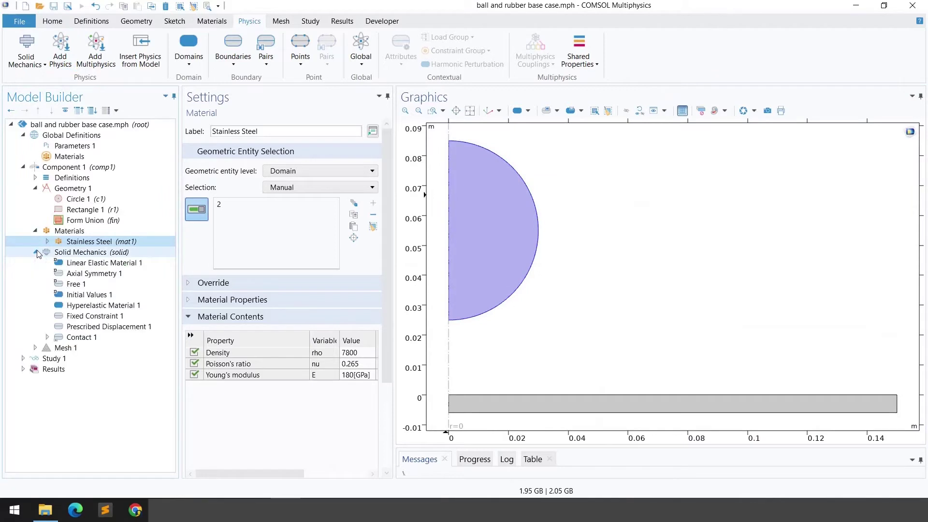
Confirm Linear Elastic Material 1 on the ball (domain 2) takes Young's modulus and Poisson's ratio from the material
click(80, 252)
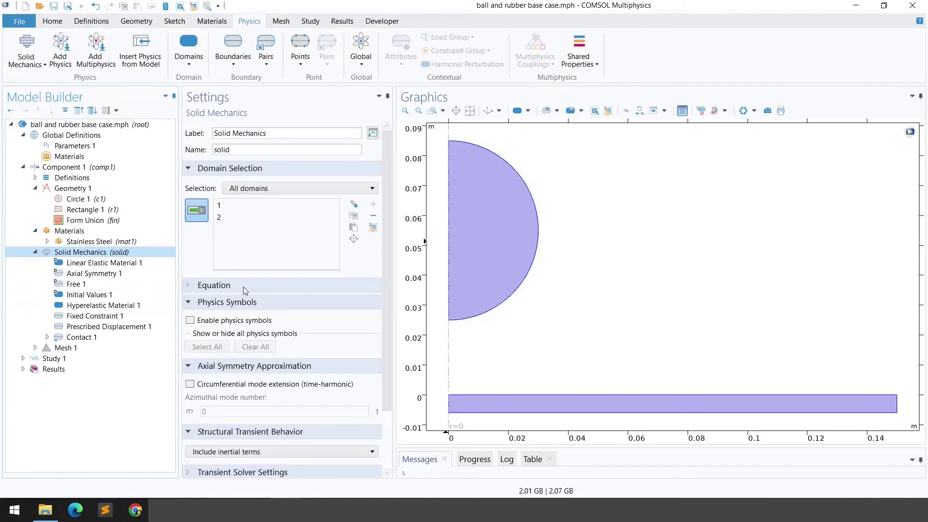
scroll(284, 259, down, 3)
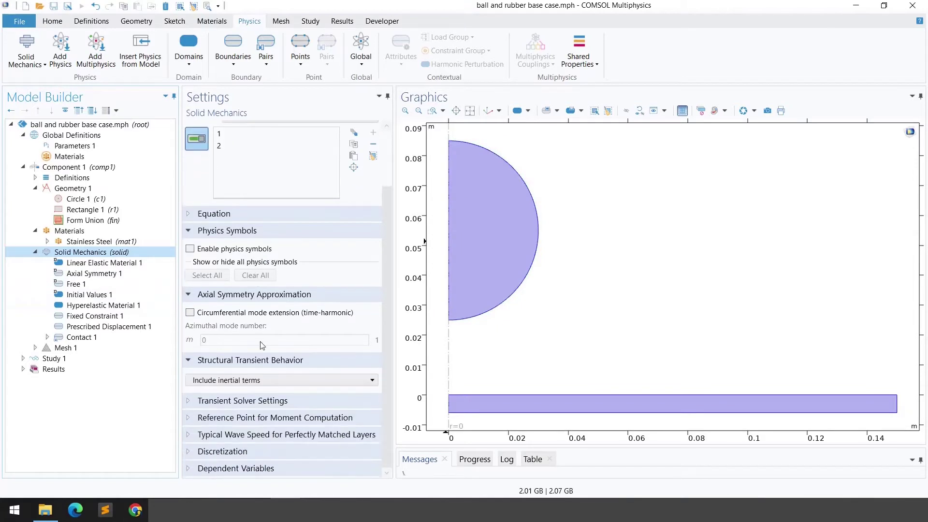
click(99, 263)
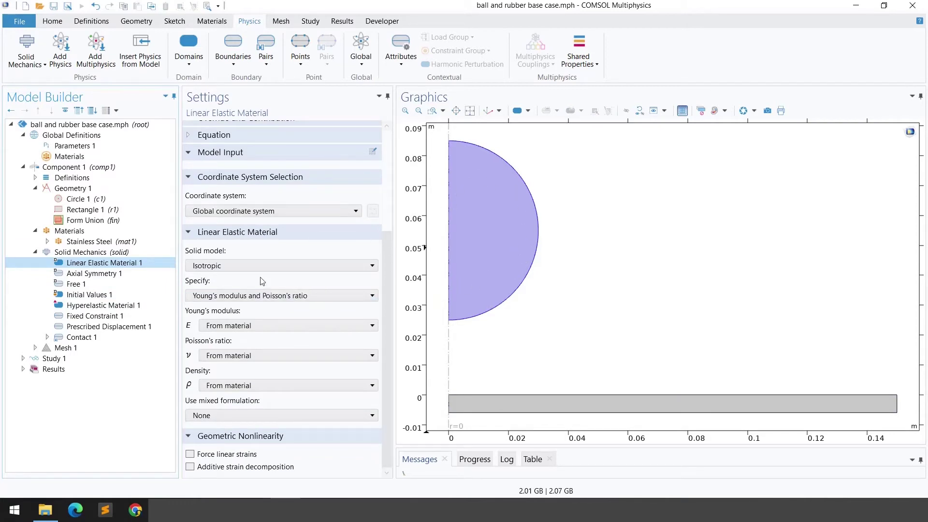
scroll(262, 281, up, 4)
click(226, 139)
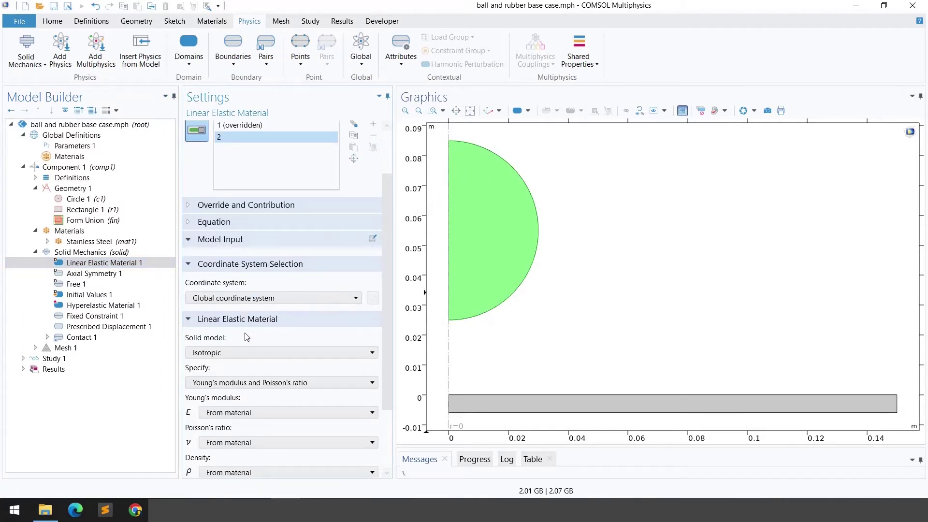
scroll(247, 337, down, 3)
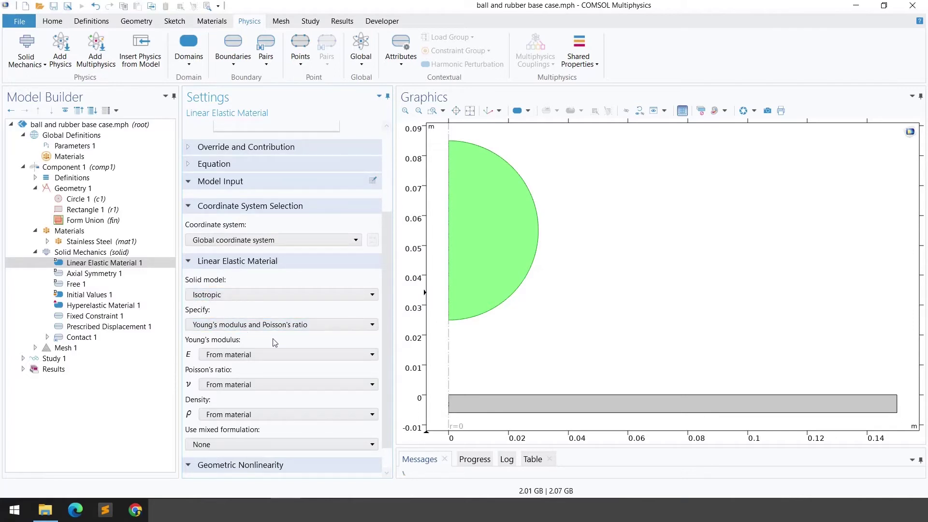
click(280, 325)
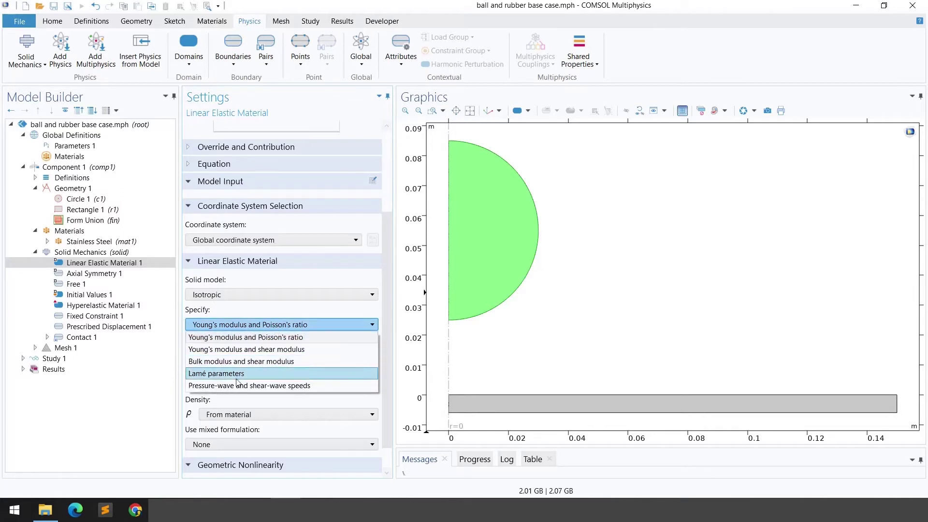
click(242, 338)
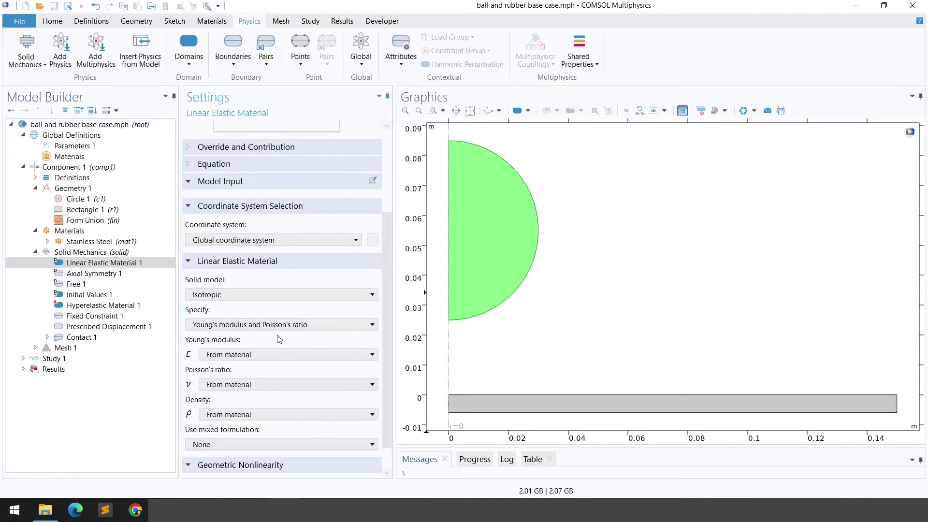
click(218, 357)
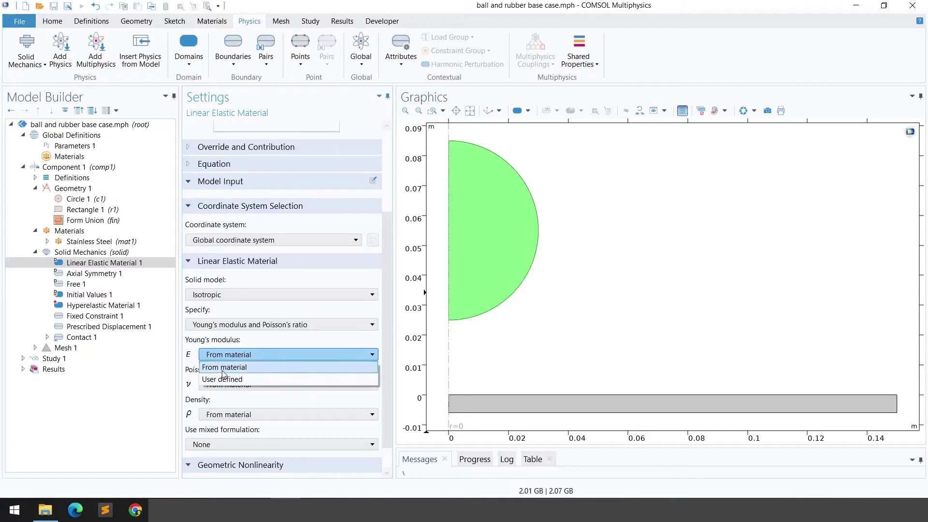
scroll(271, 348, down, 2)
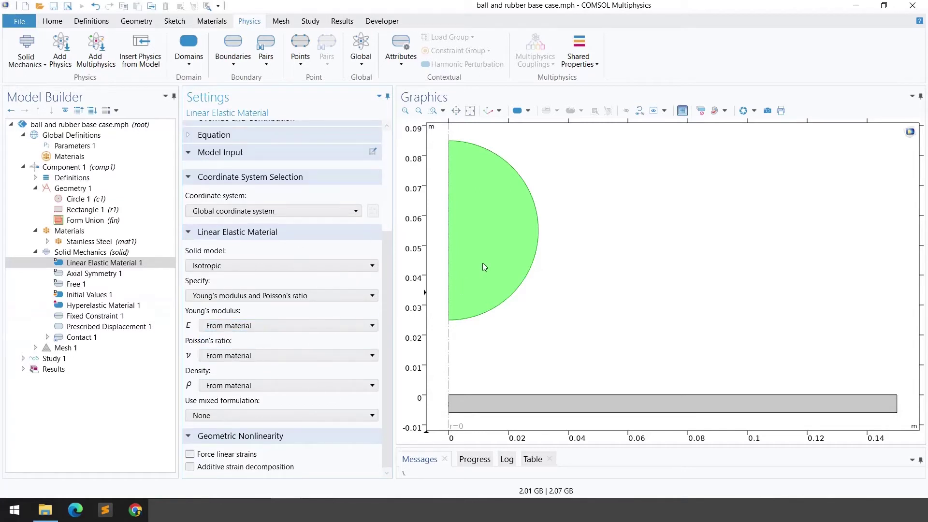
Review Axial Symmetry 1, Free 1 and Initial Values 1 with zero displacement and velocity
click(103, 275)
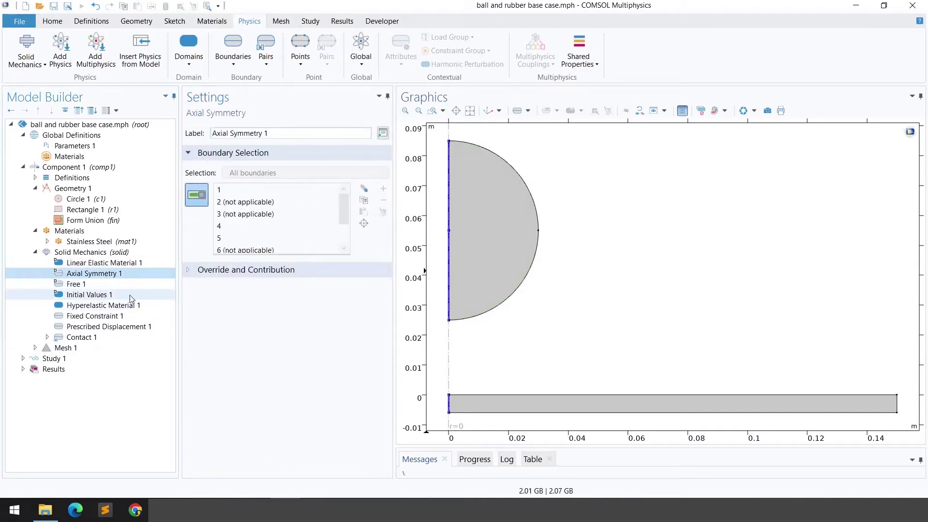
click(122, 284)
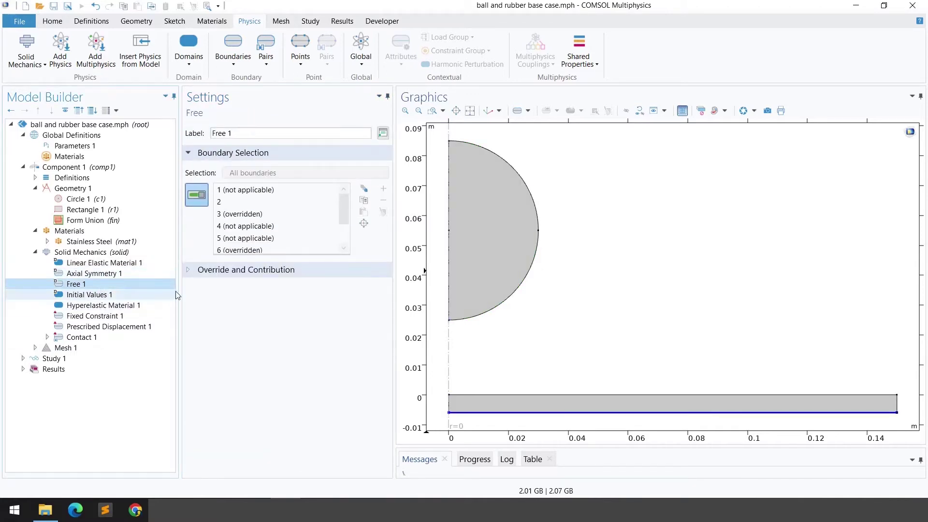
click(120, 296)
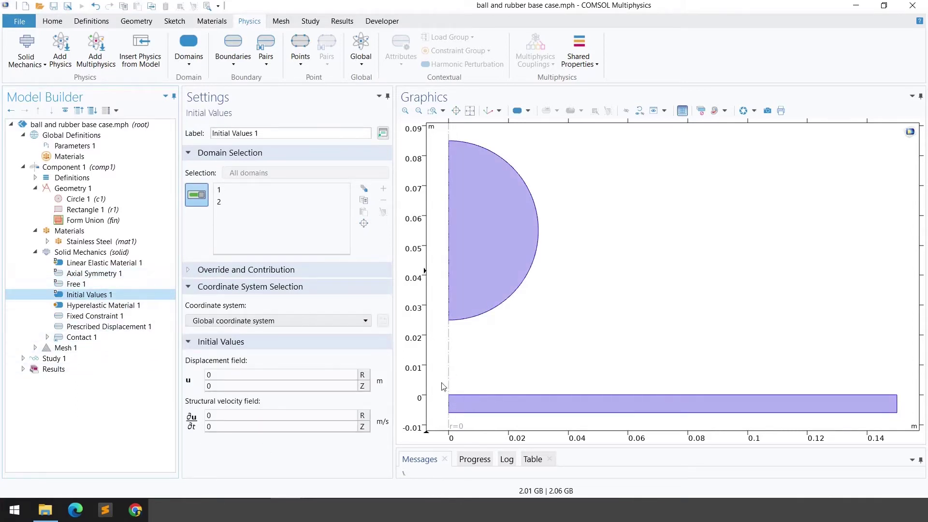
Browse the Solid Mechanics feature list without adding anything, then select Hyperelastic Material 1
click(70, 252)
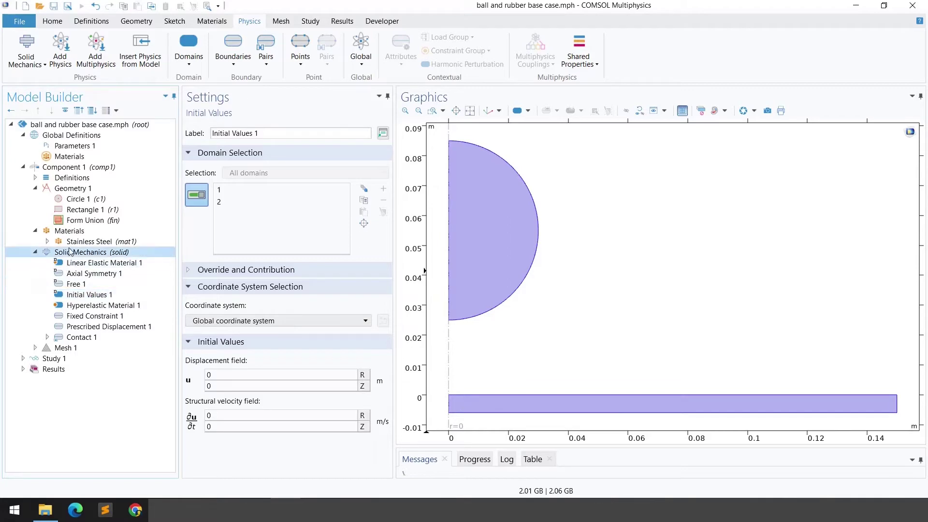
right_click(70, 251)
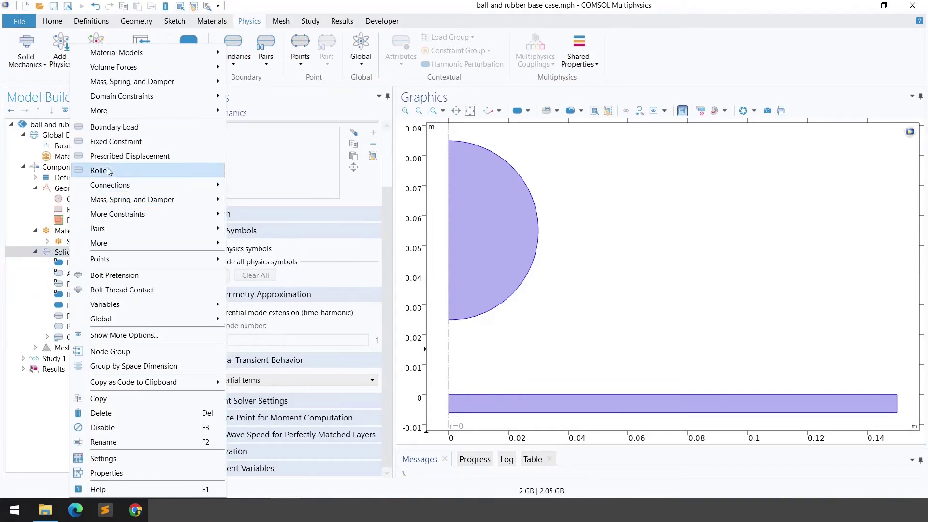
mouse_move(144, 53)
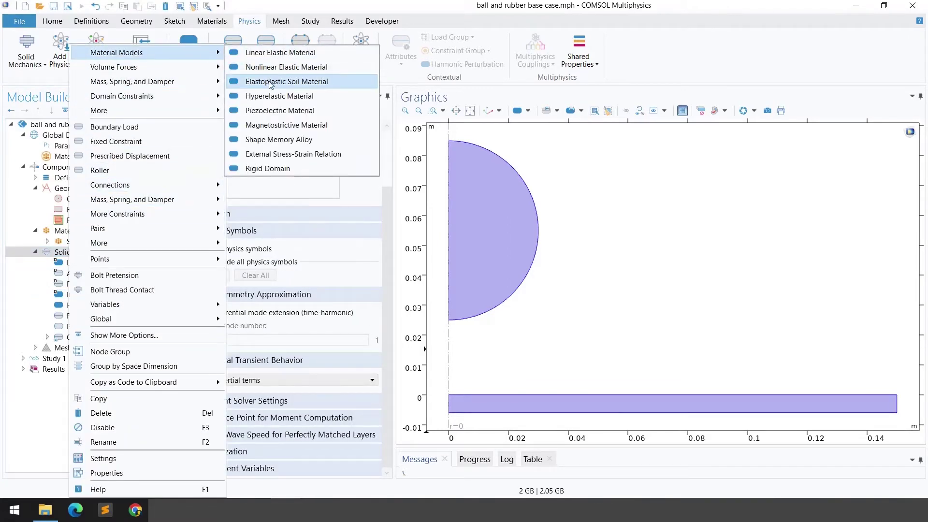
click(12, 298)
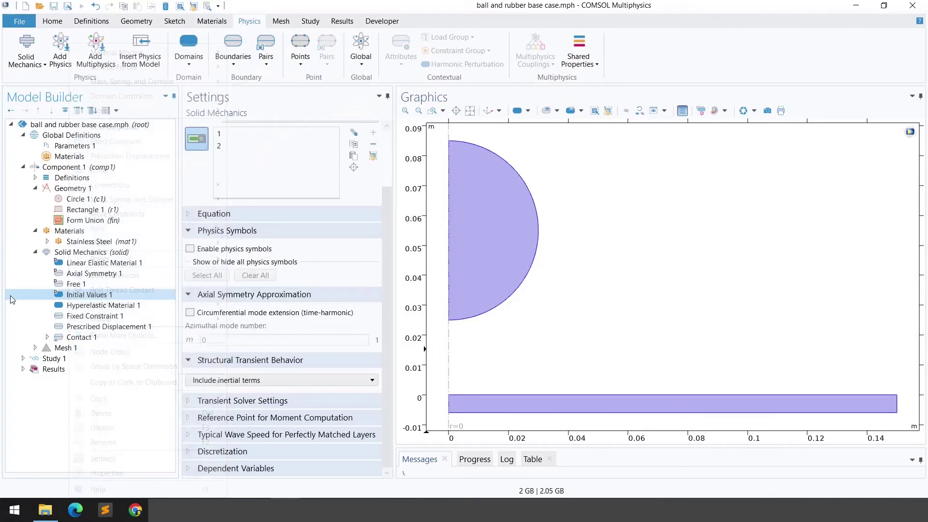
click(90, 306)
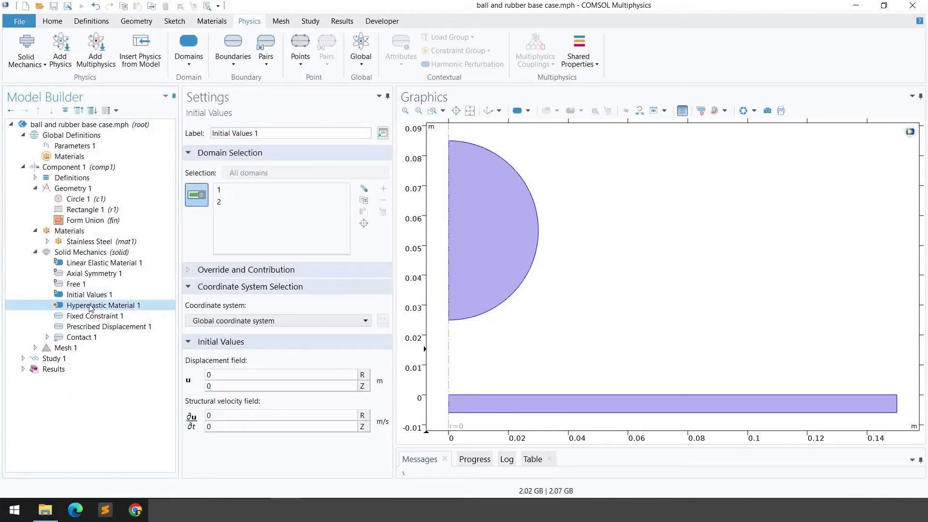
Confirm Hyperelastic Material 1 covers the rubber base (domain 1) using the two-parameter Mooney-Rivlin model
scroll(271, 182, up, 3)
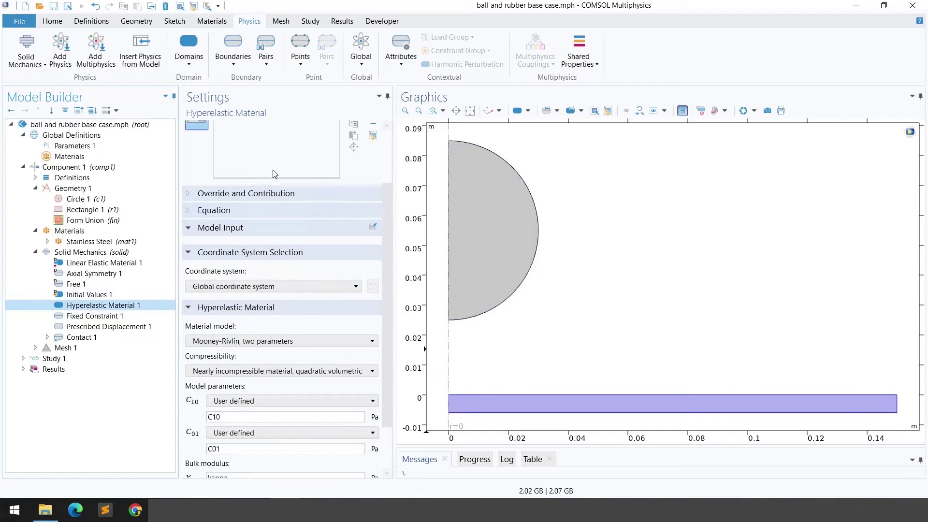
scroll(382, 160, up, 4)
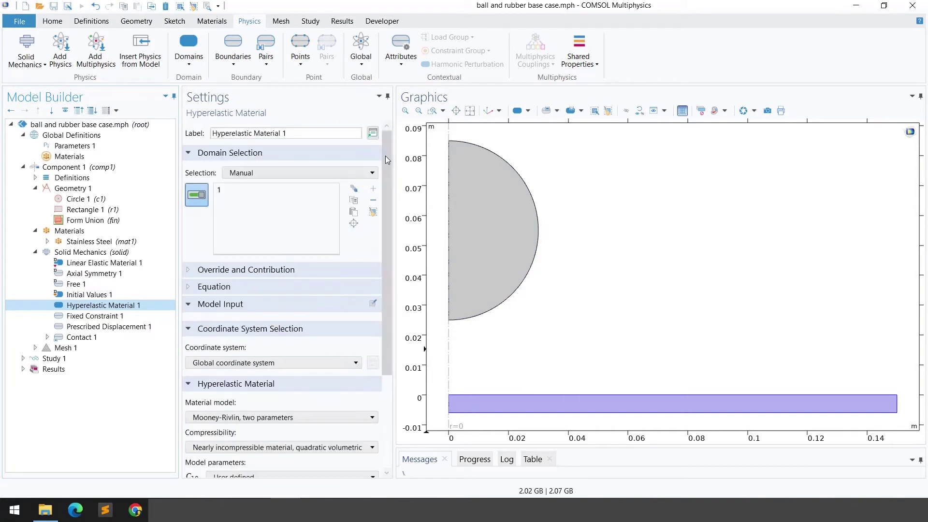
click(232, 191)
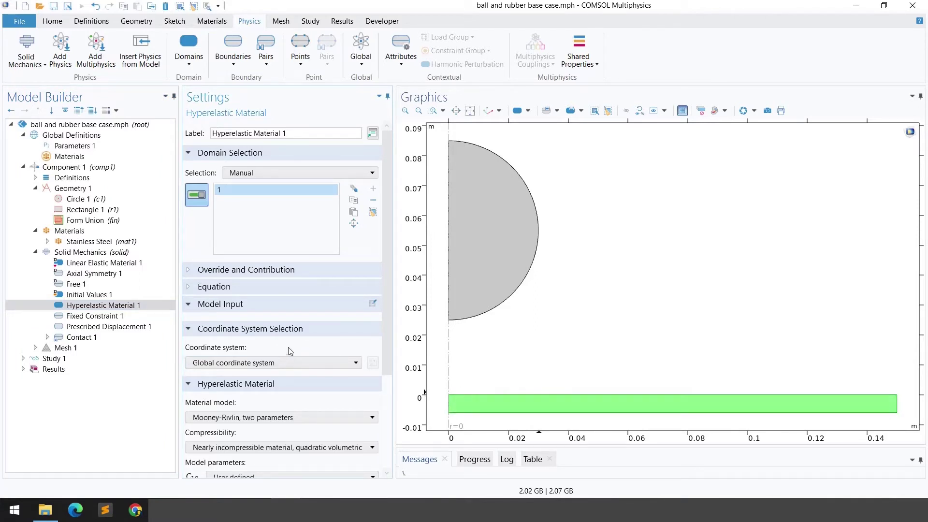
scroll(261, 334, down, 3)
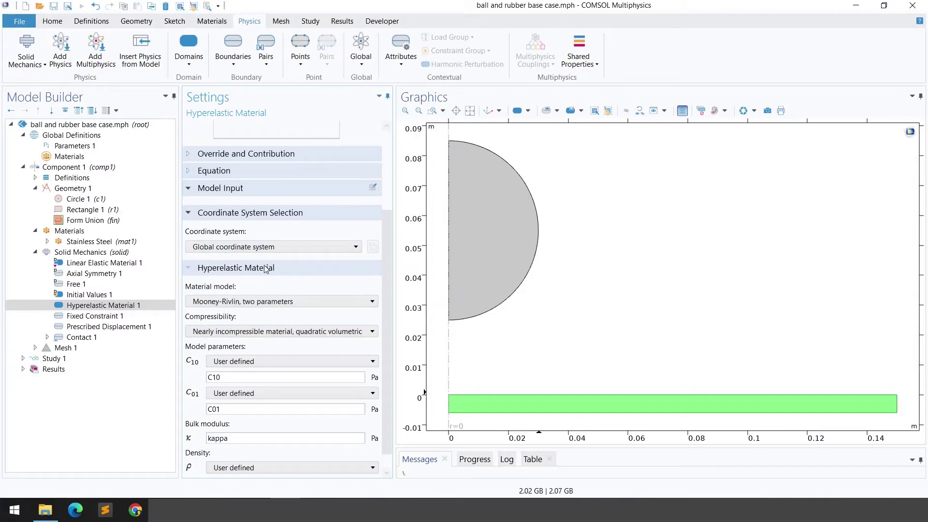
click(219, 301)
scroll(230, 389, down, 1)
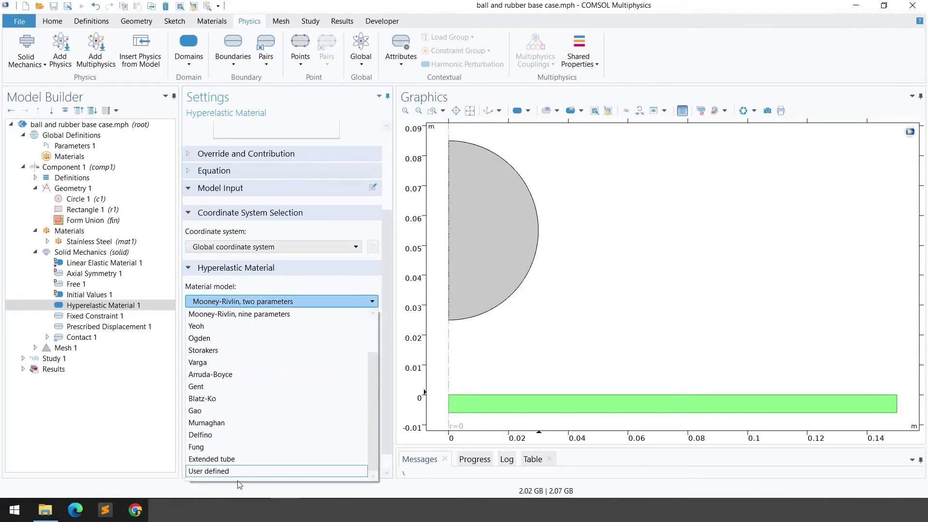
scroll(236, 376, up, 2)
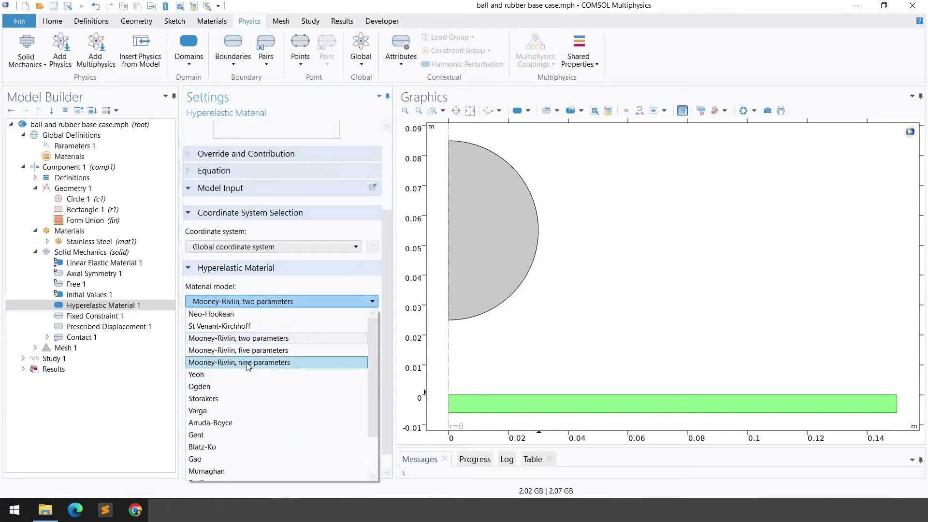
click(239, 342)
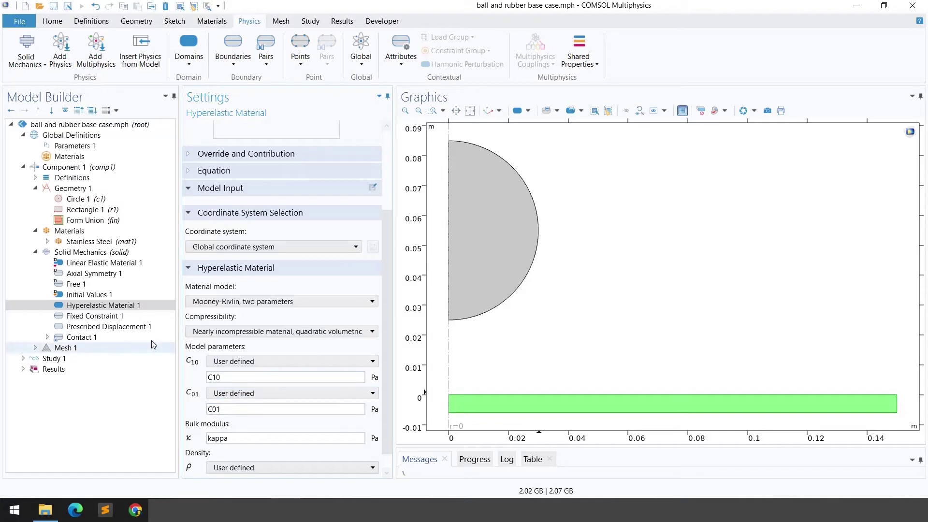
click(69, 147)
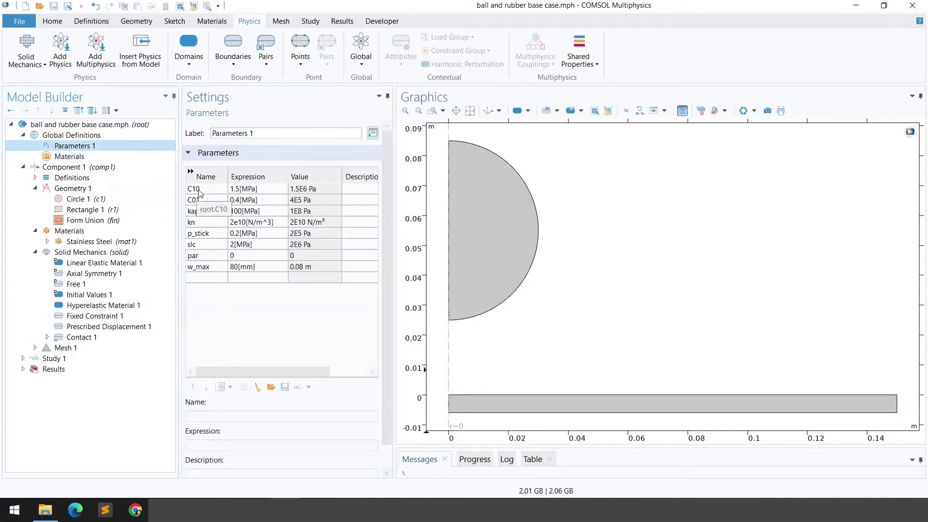
click(99, 307)
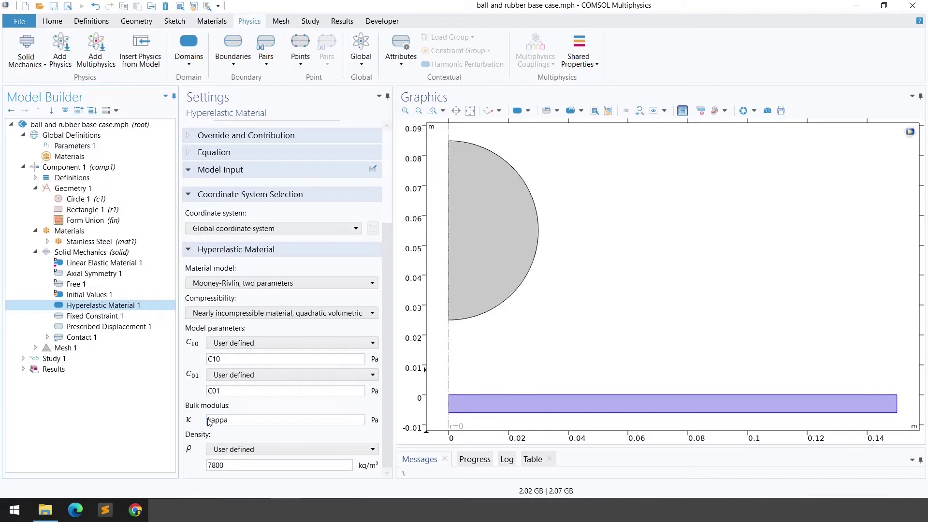
click(73, 146)
click(198, 211)
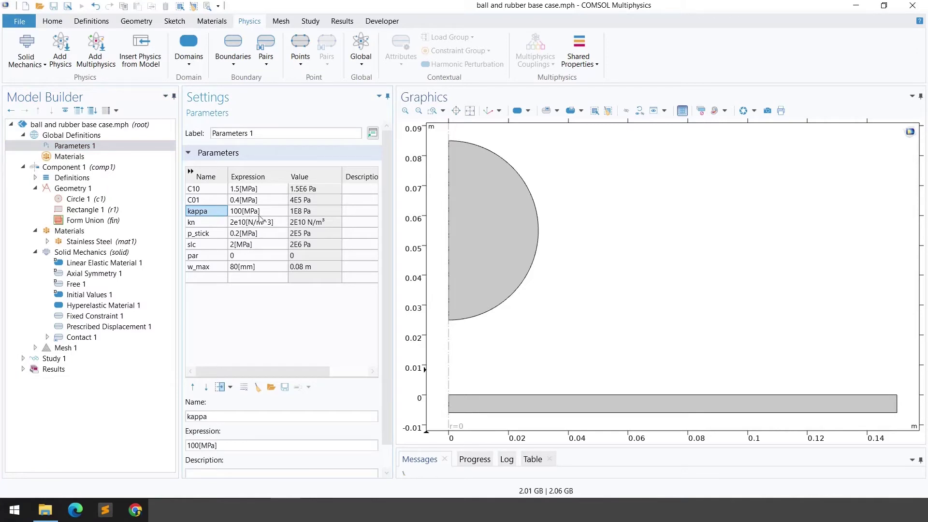
click(89, 306)
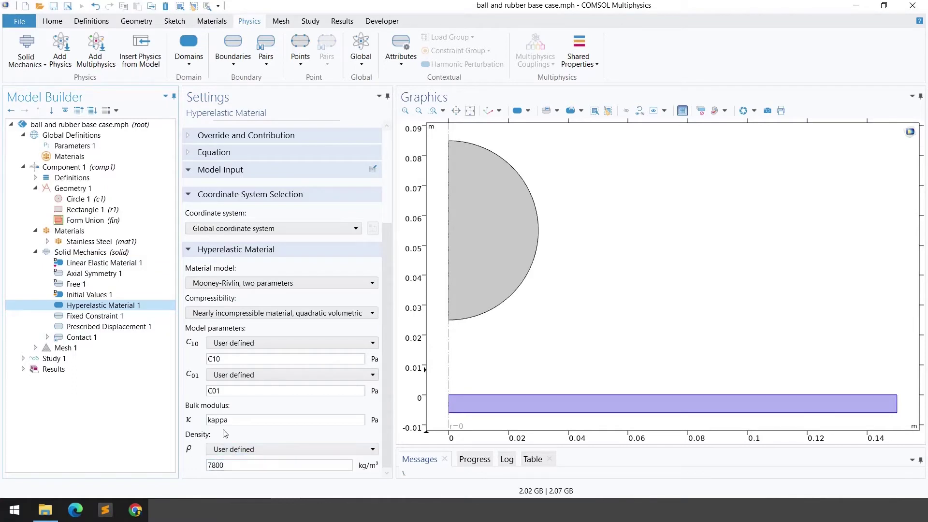
click(236, 467)
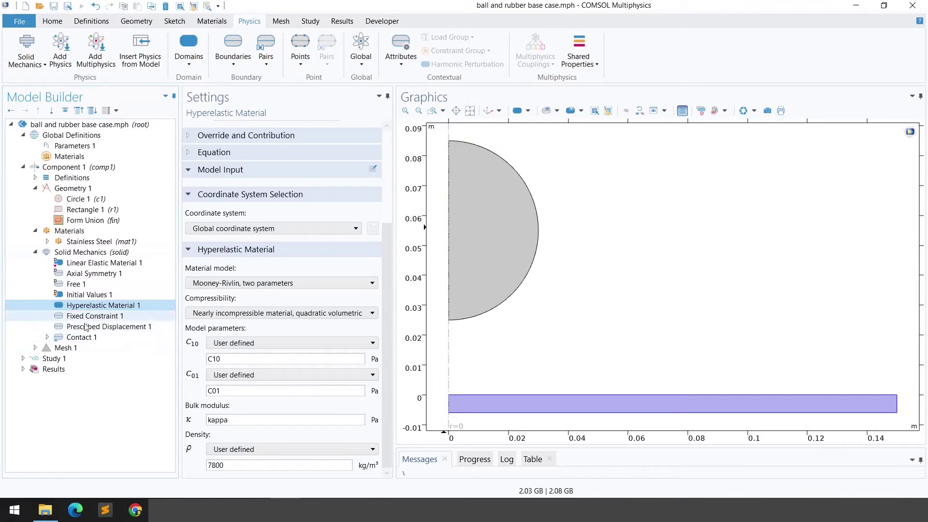
Review Fixed Constraint 1 on boundary 6, the outer edge of the rubber base
click(82, 255)
right_click(83, 258)
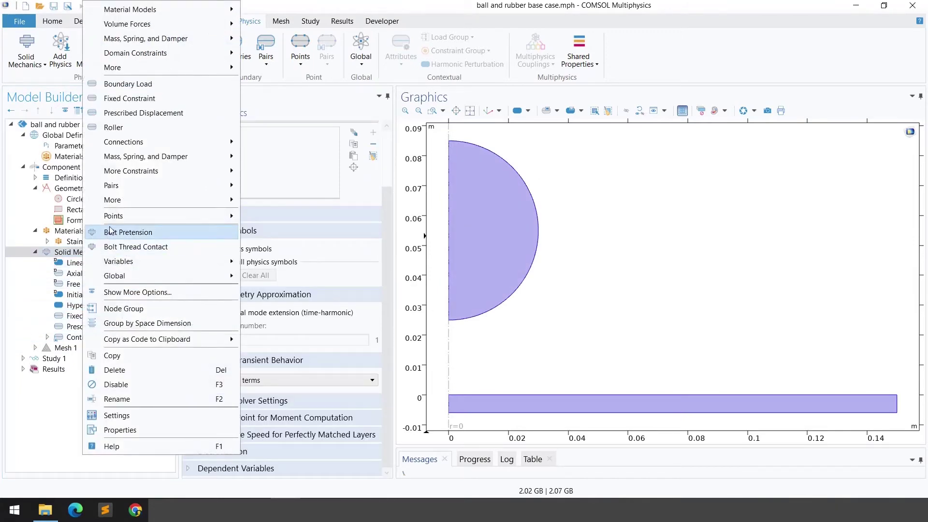
mouse_move(112, 164)
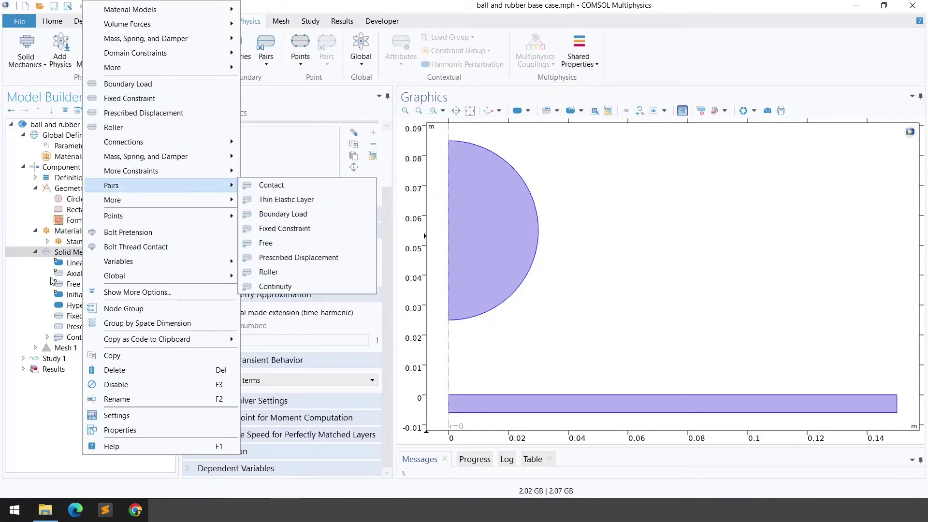
click(67, 316)
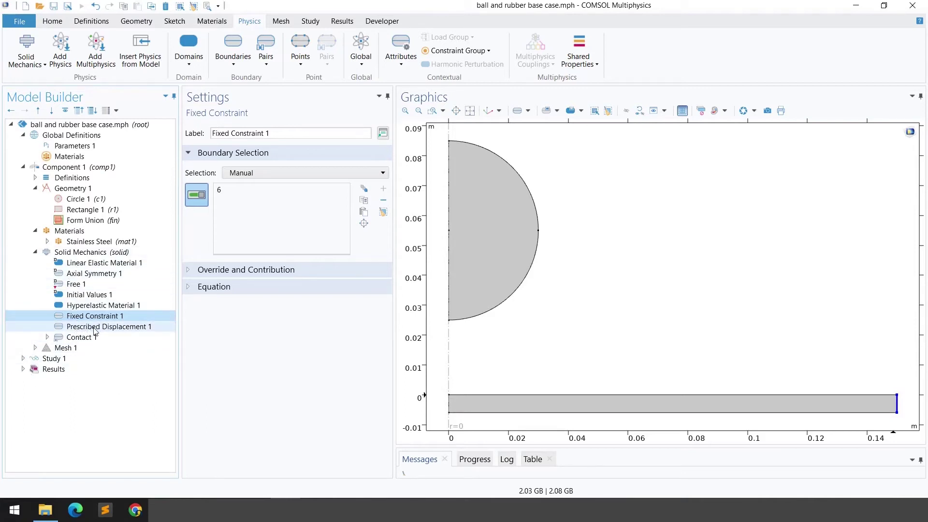
Review Prescribed Displacement 1 moving boundary 8 in z by -tri1(par)*w_max
right_click(73, 255)
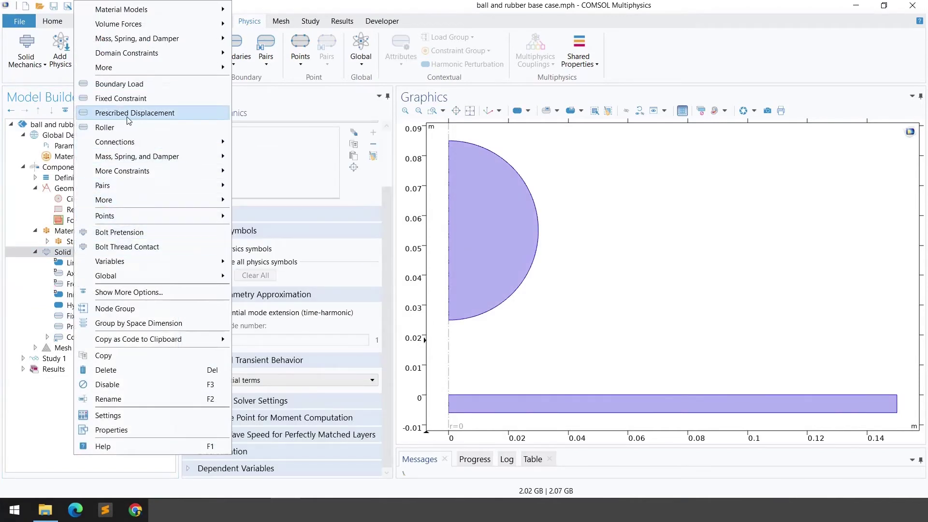
click(58, 315)
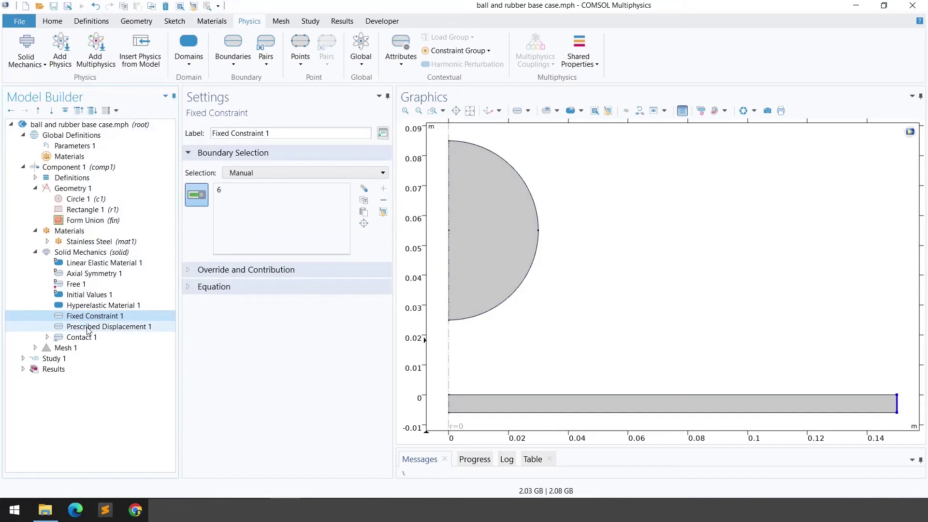
click(88, 328)
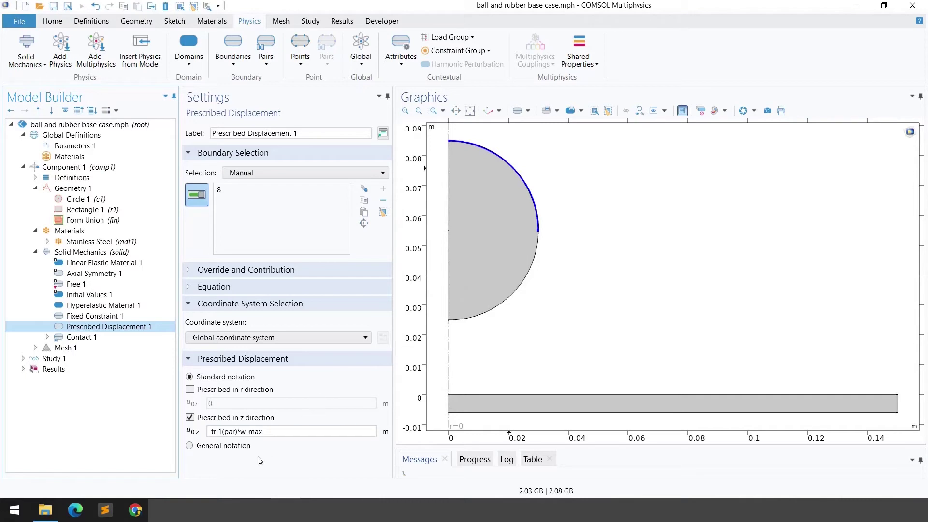
double_click(251, 431)
click(72, 145)
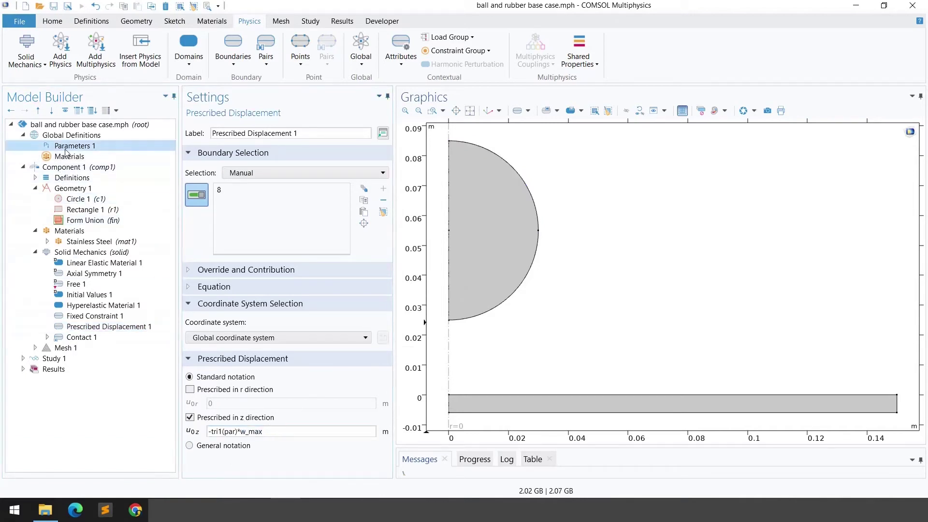
click(205, 267)
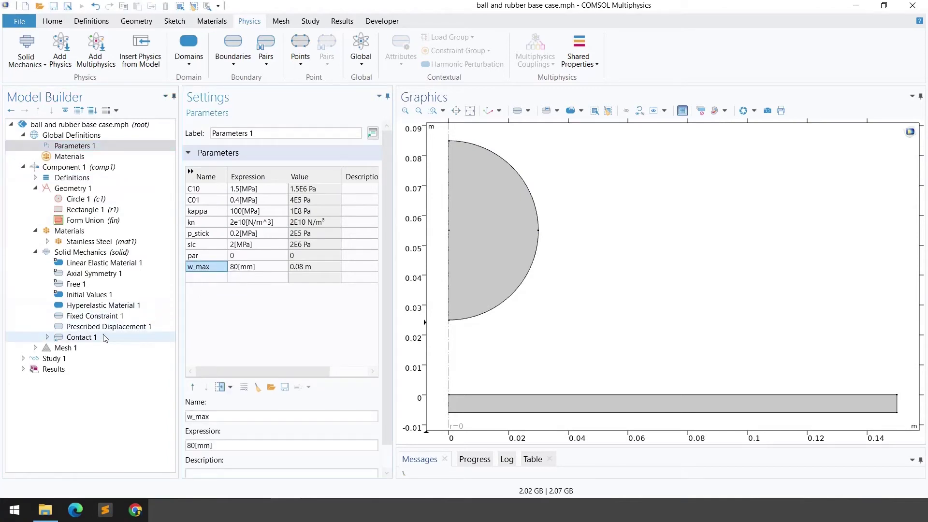
click(148, 327)
drag(263, 432, 249, 434)
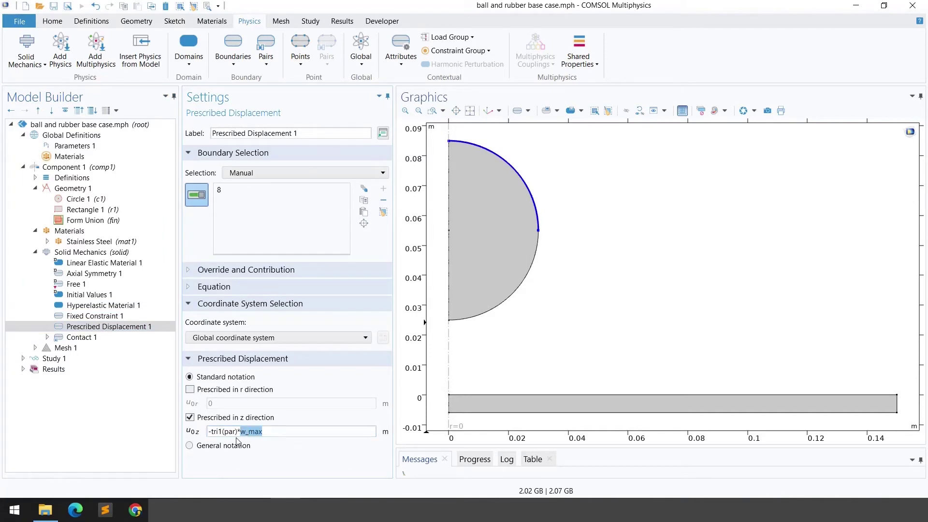
click(233, 432)
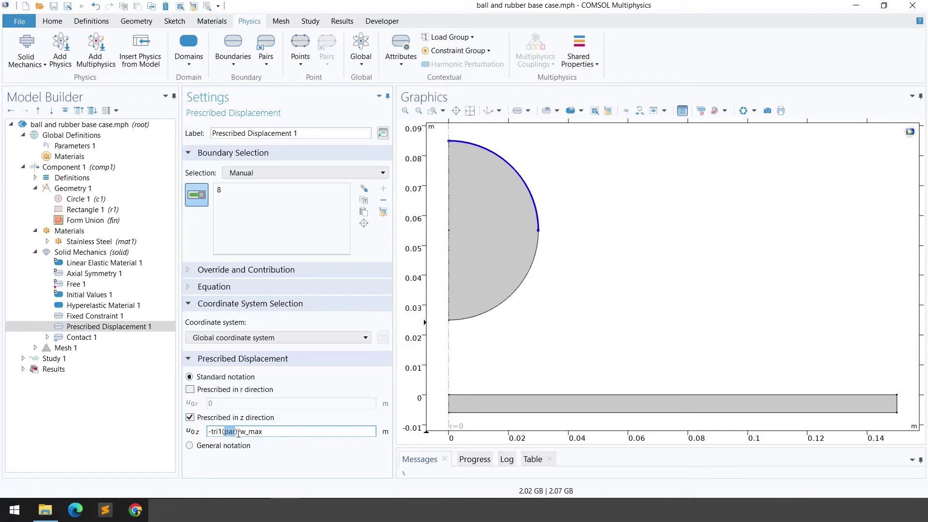
click(85, 146)
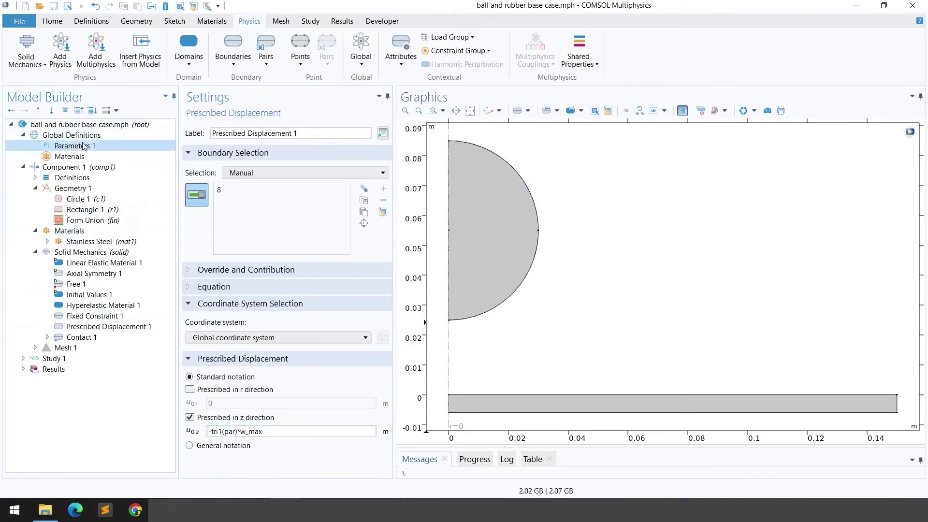
click(202, 255)
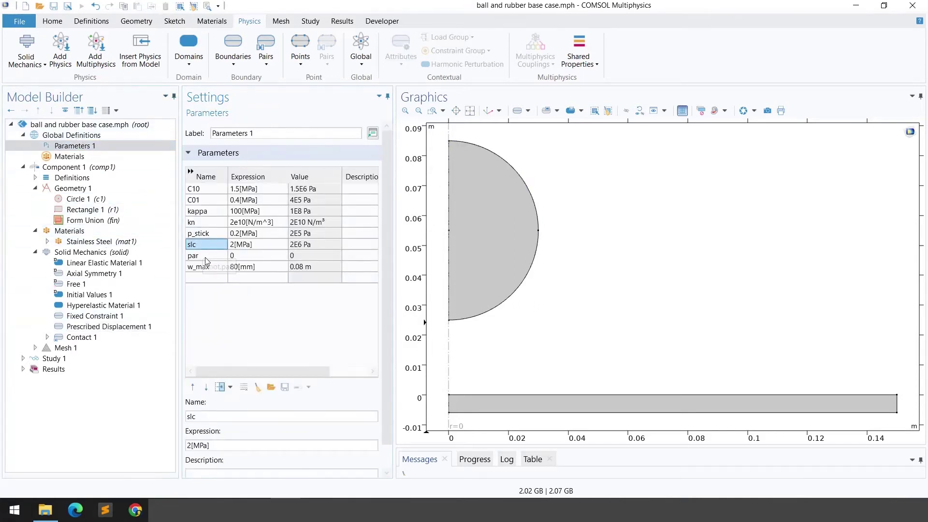
click(265, 258)
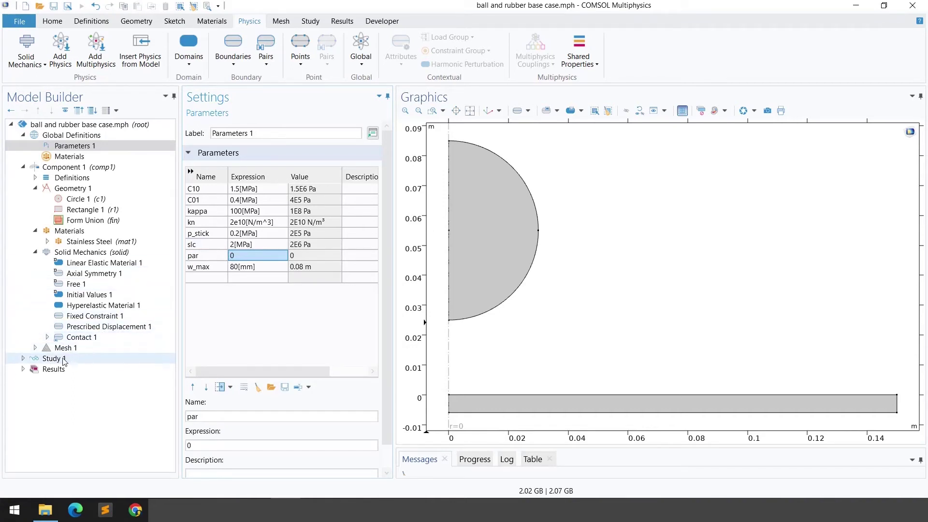
click(90, 327)
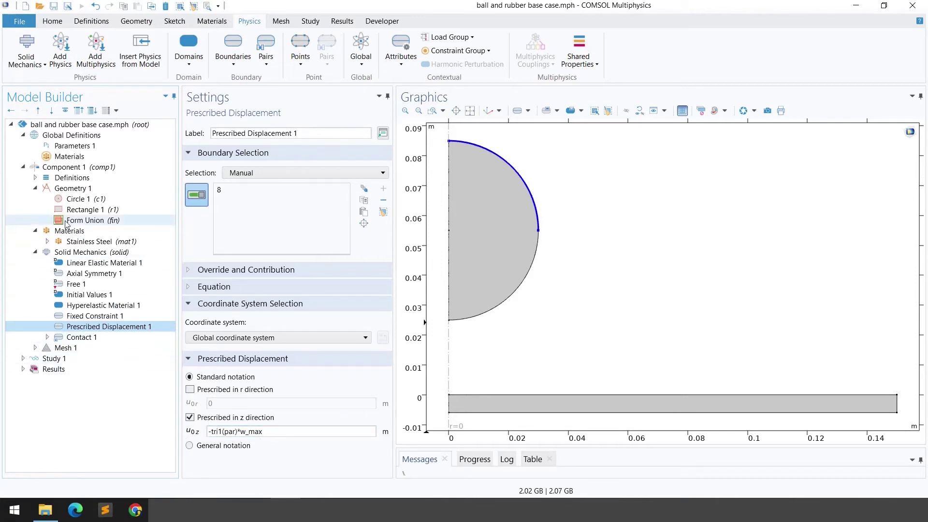
Plot the Triangle 1 function tri1 between its limits 0 and 2
click(34, 179)
click(81, 190)
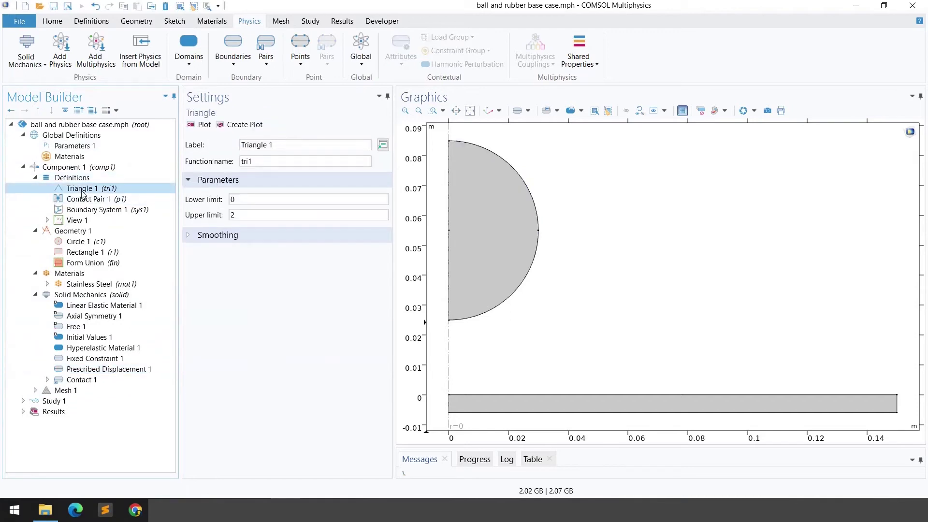
click(241, 203)
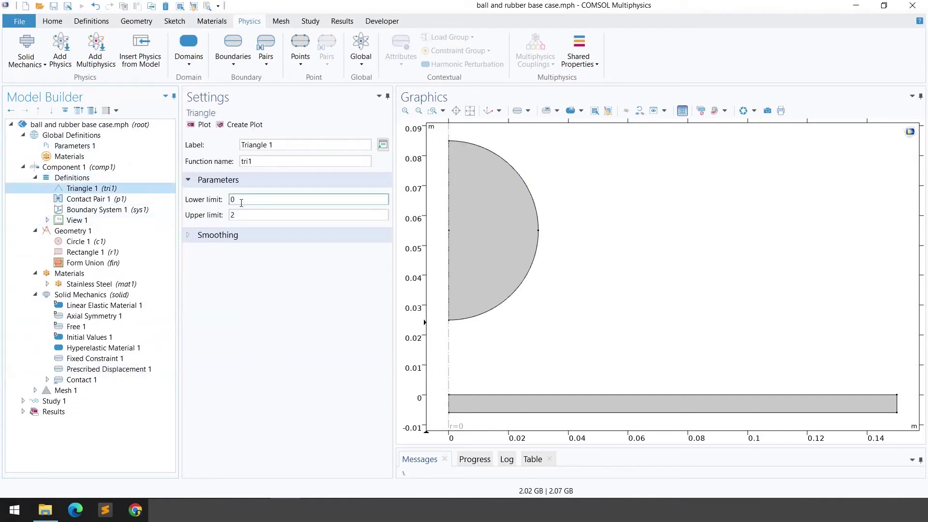
click(201, 125)
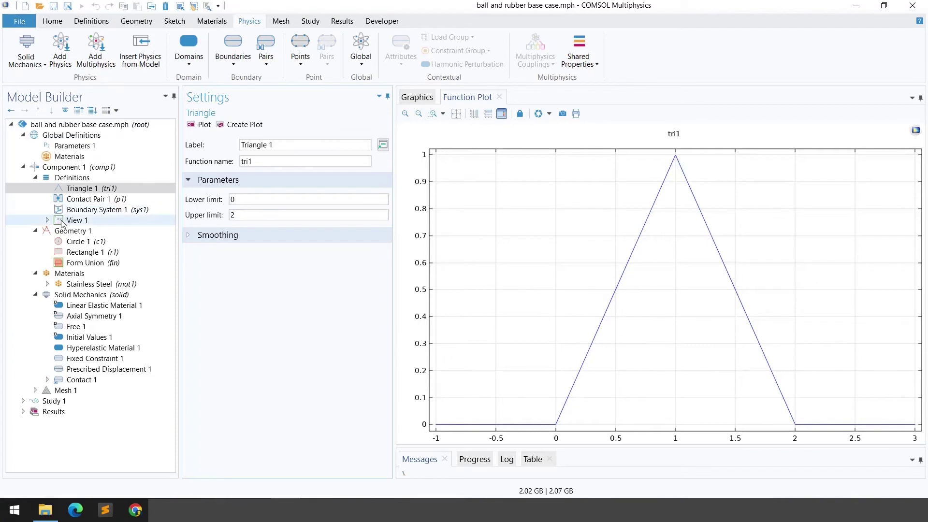
Check that Prescribed Displacement 1 uses -tri1(par)*w_max on the ball's top arc
click(99, 369)
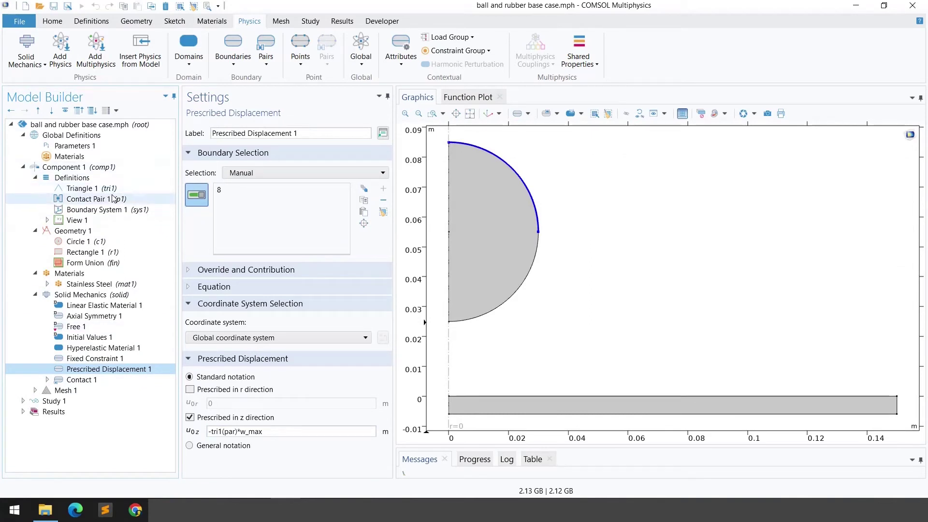
click(220, 432)
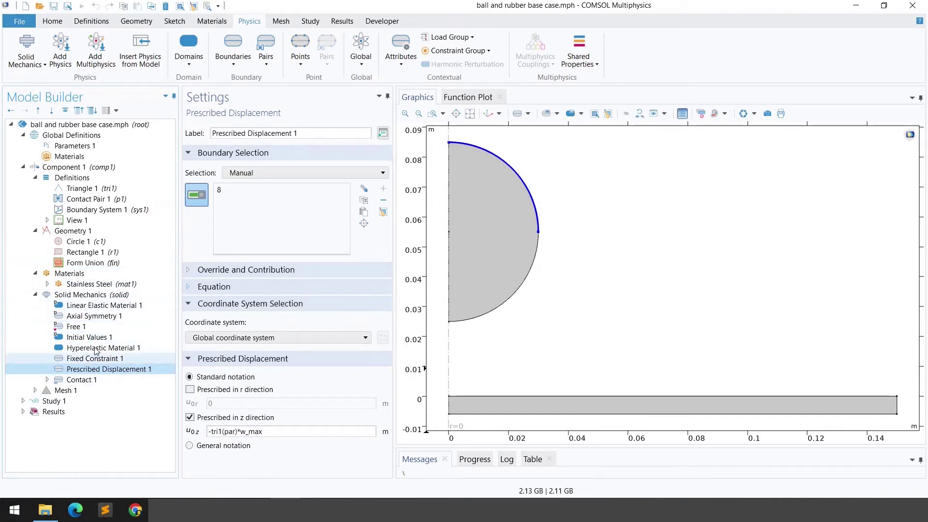
click(72, 177)
Add a Contact Pair under Component 1 Definitions
right_click(80, 179)
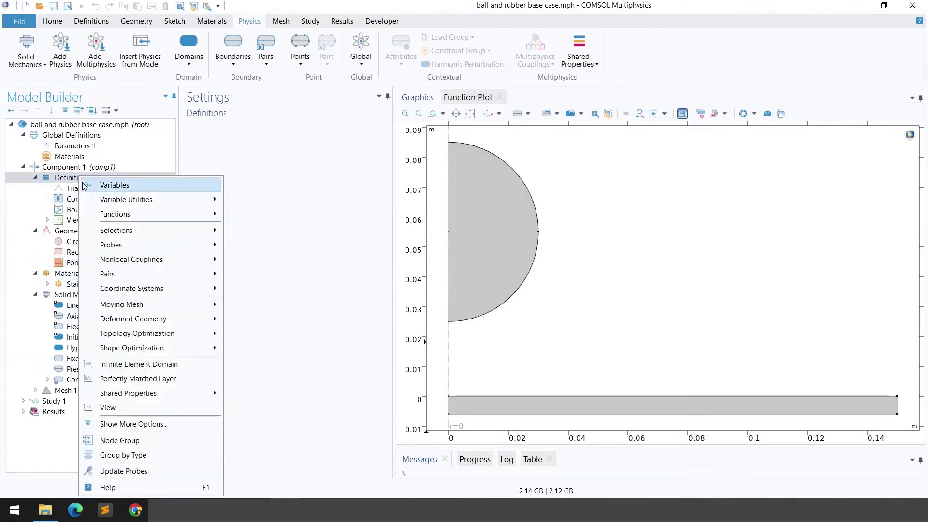
mouse_move(129, 265)
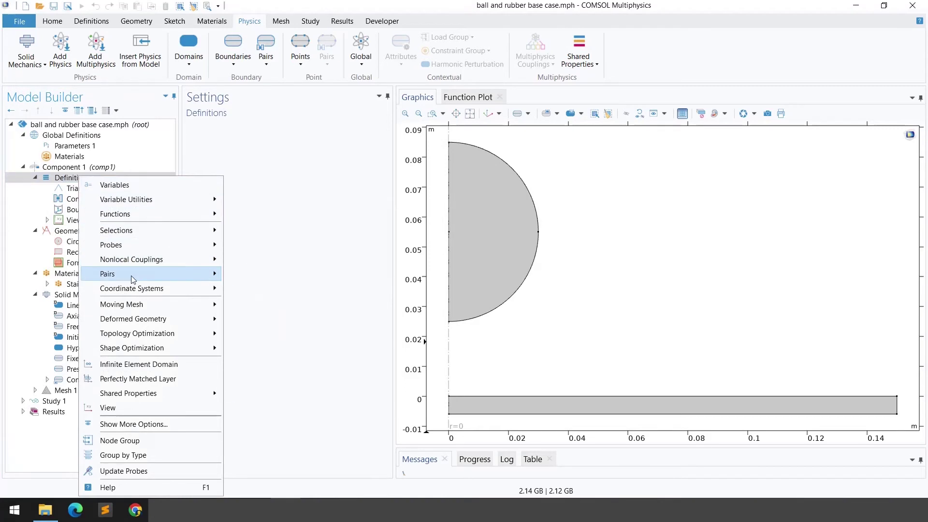
mouse_move(187, 271)
click(247, 275)
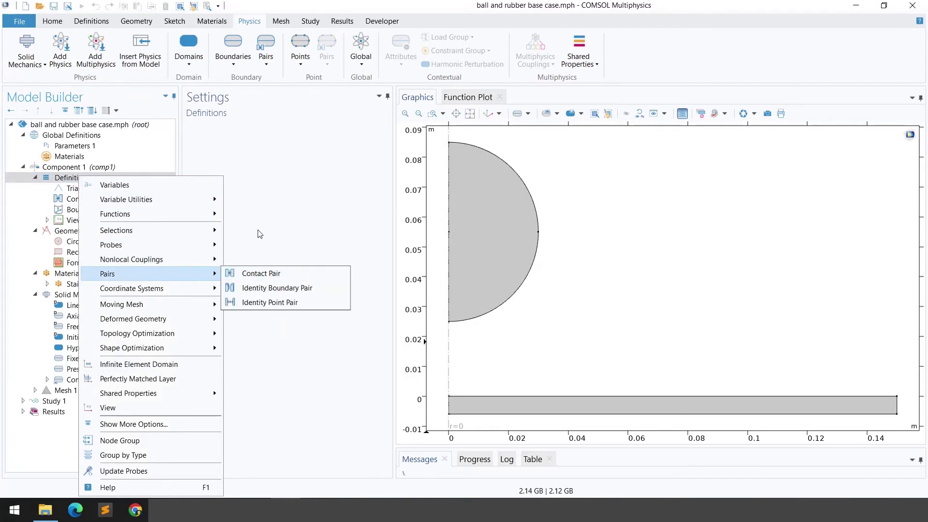
click(100, 198)
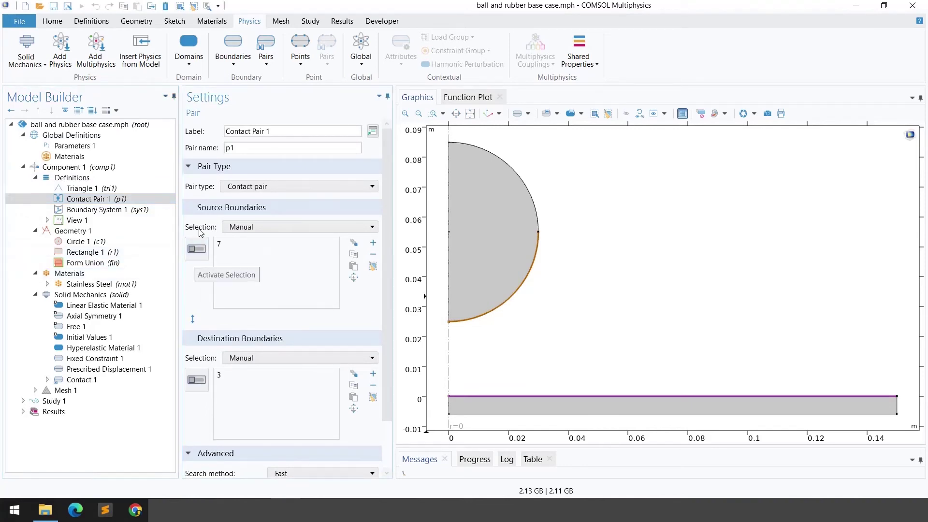
Set Contact Pair 1 source to boundary 7 (ball's lower arc) and destination to boundary 3 (base top)
click(190, 247)
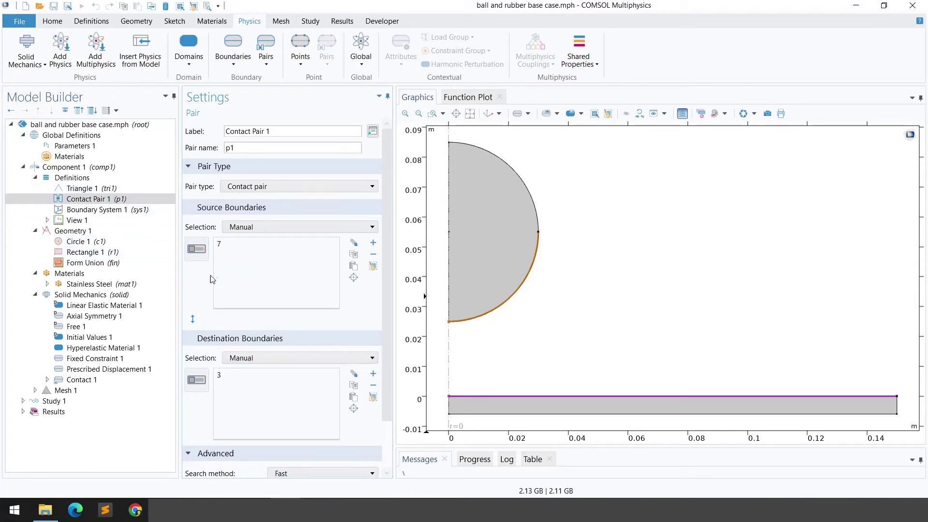
click(197, 248)
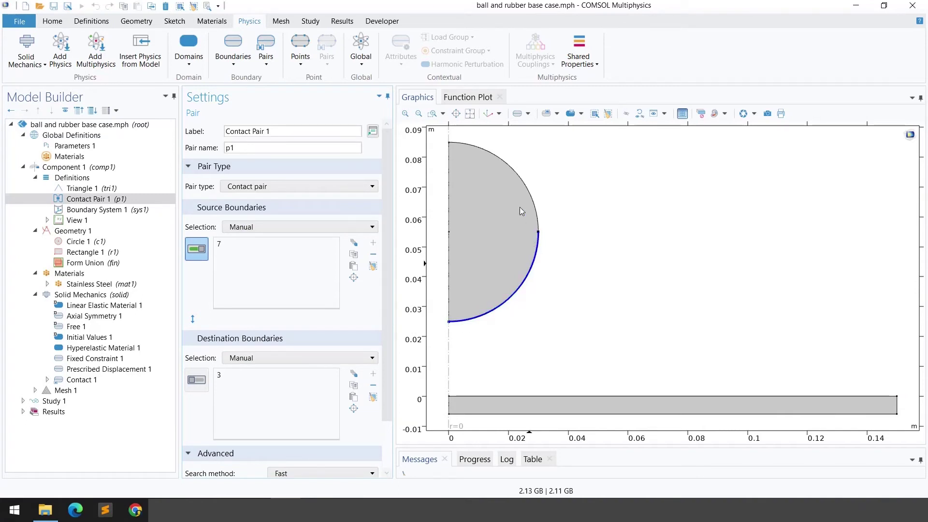
click(197, 248)
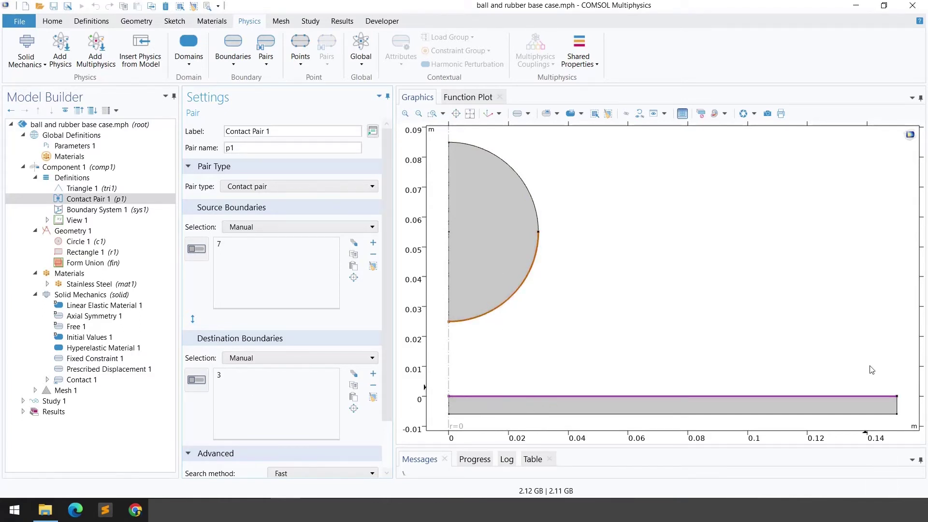
click(196, 380)
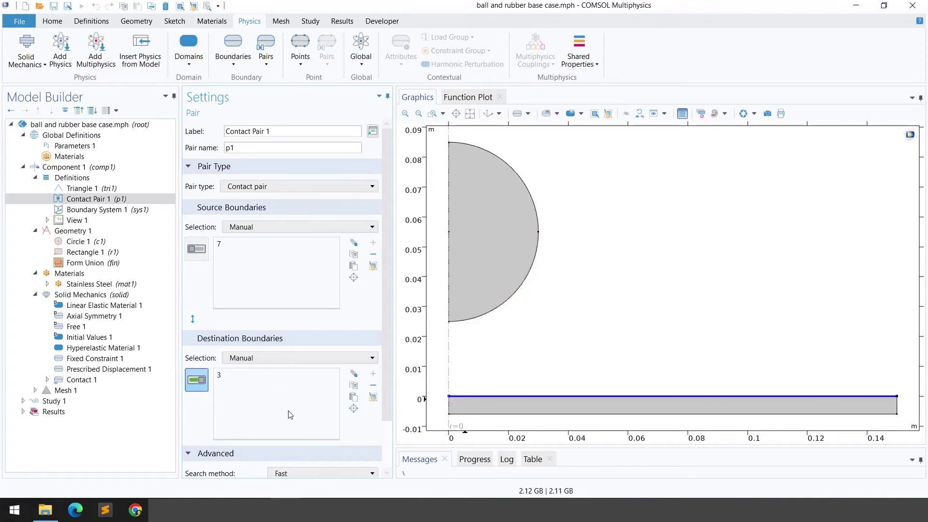
click(196, 380)
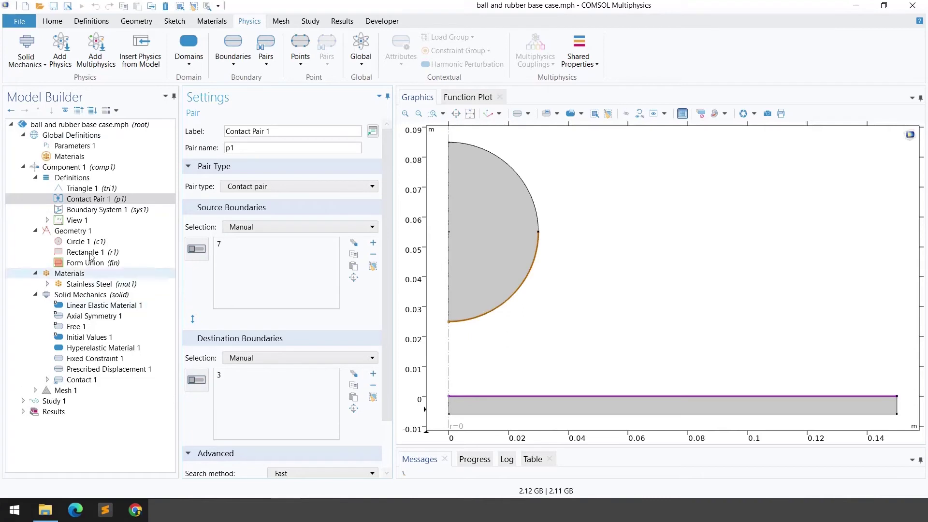
Open the Contact 1 settings and review the available contact pairs without adding one
right_click(67, 296)
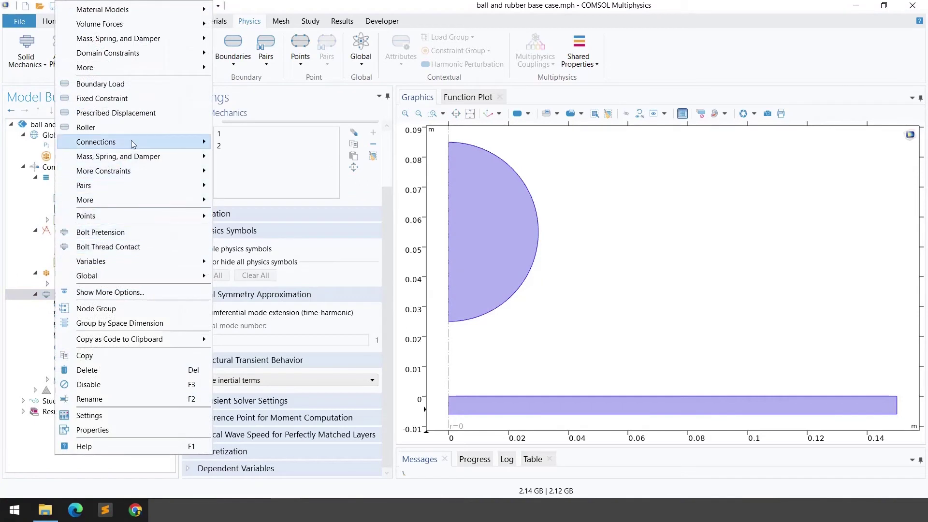
mouse_move(140, 186)
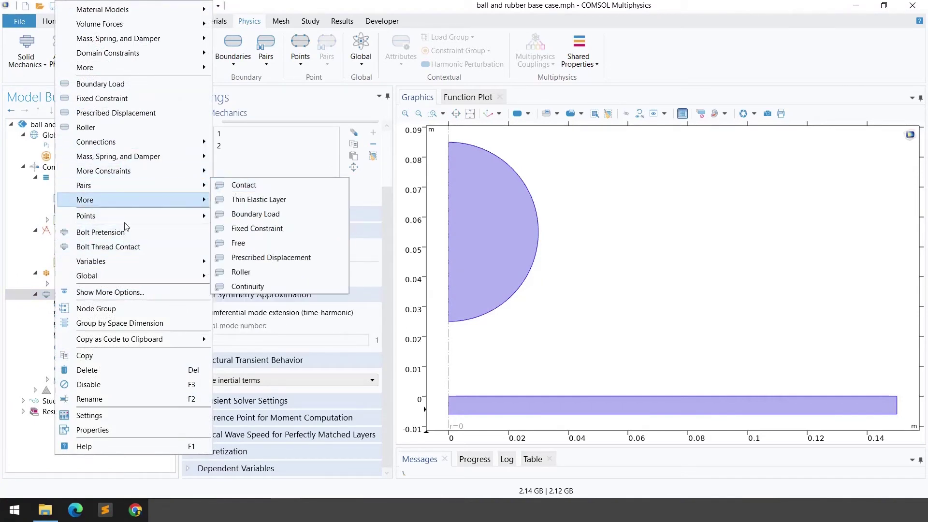
click(22, 315)
click(78, 380)
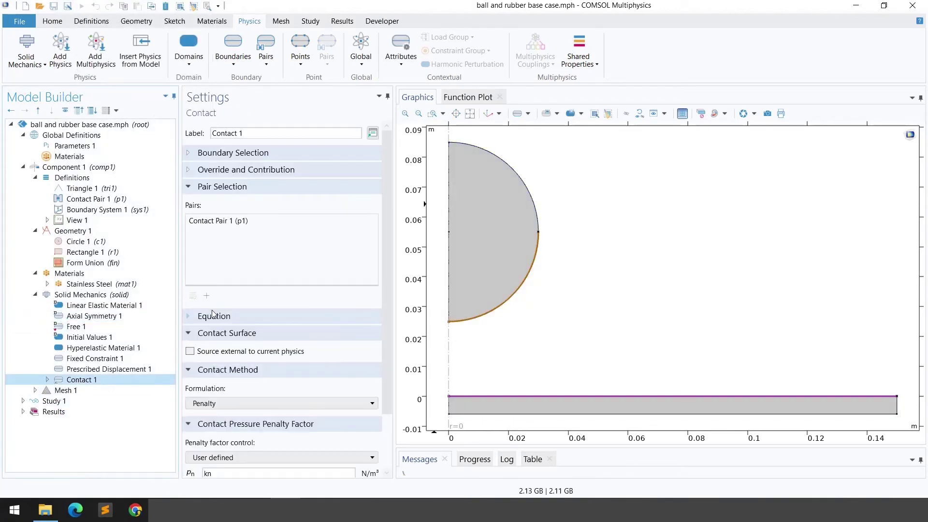
click(207, 296)
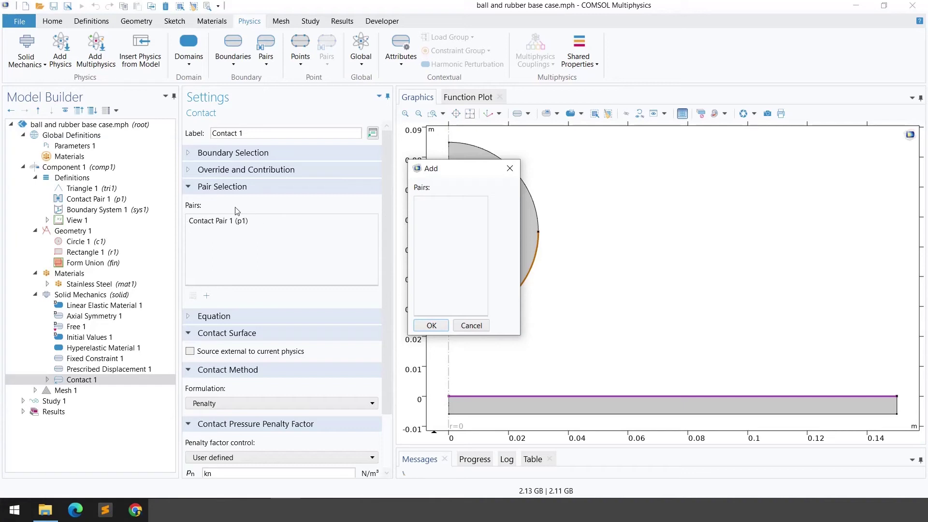
click(469, 326)
scroll(237, 325, down, 3)
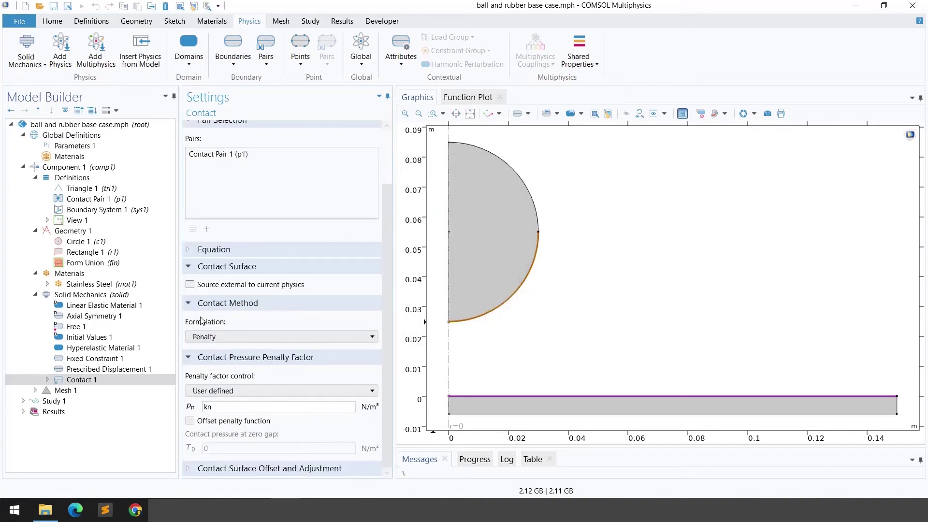
Keep the Penalty formulation with user-defined penalty factor pn = kn, checking kn's parameter value
click(226, 337)
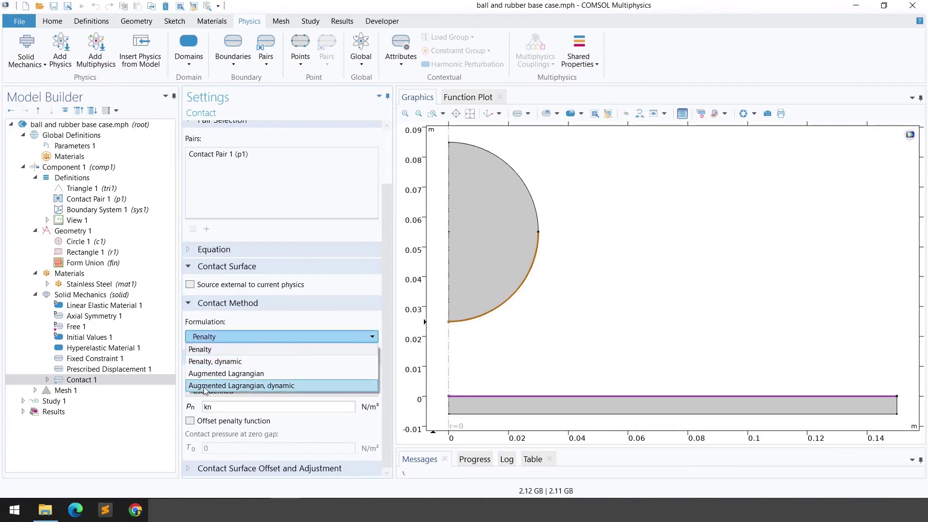
click(211, 350)
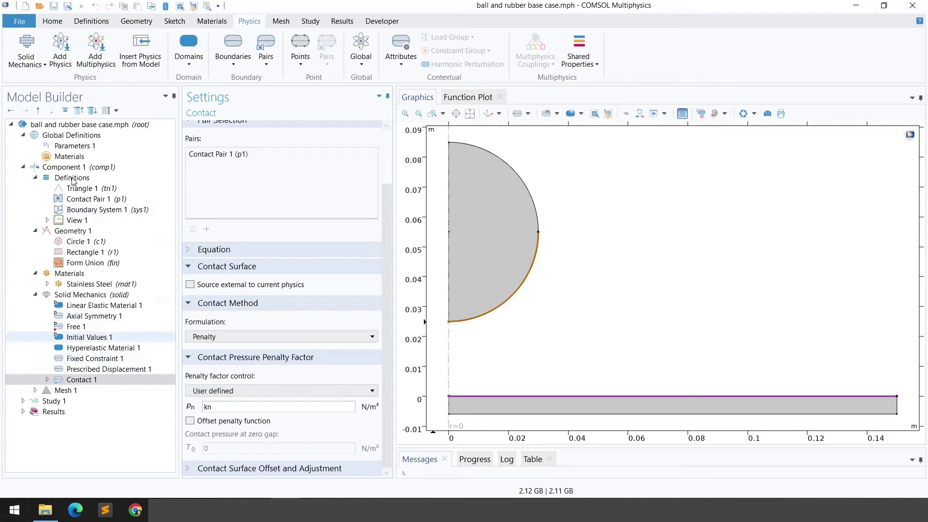
click(68, 146)
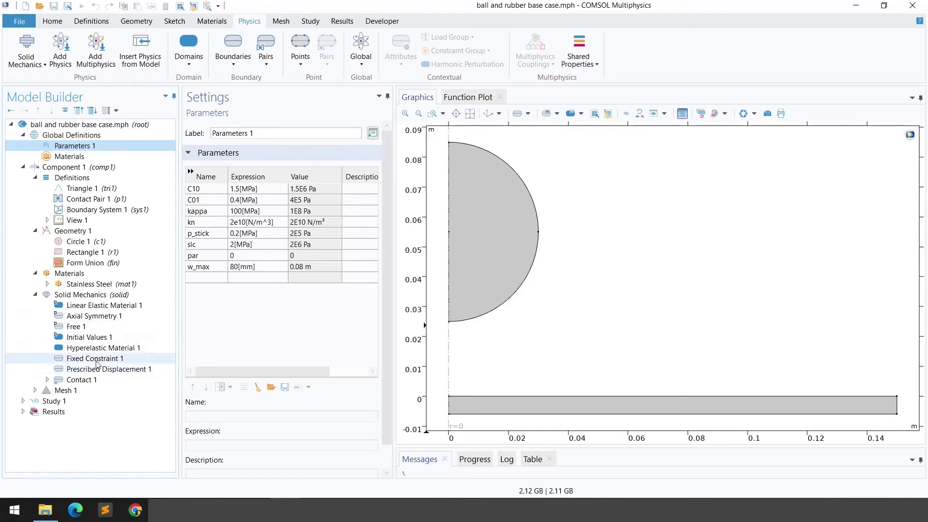
click(96, 378)
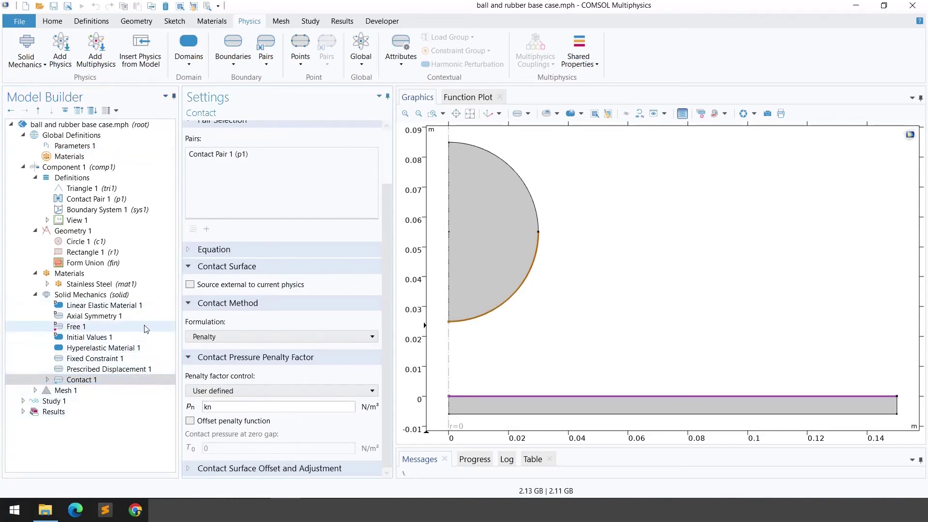
click(63, 392)
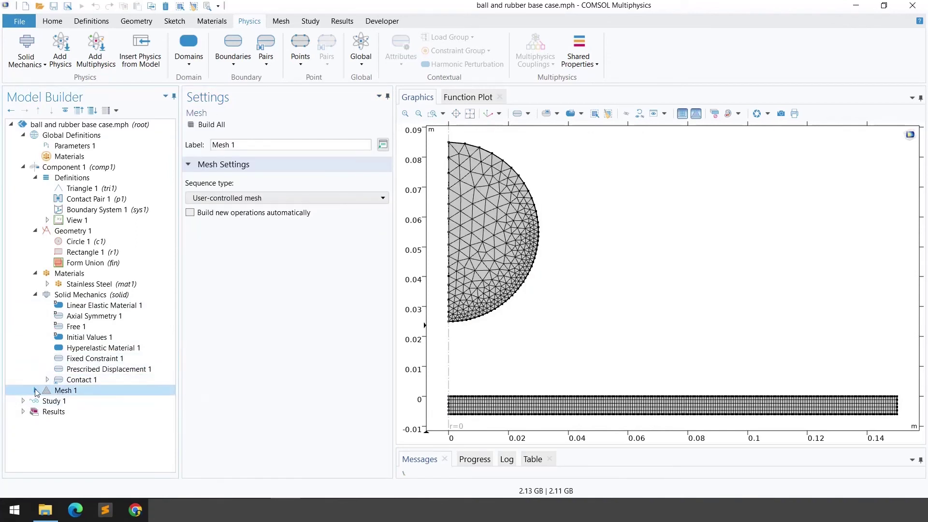
Expand Mesh 1 and review the ball's Free Triangular 1 mesh and its Size 1 setting
click(36, 391)
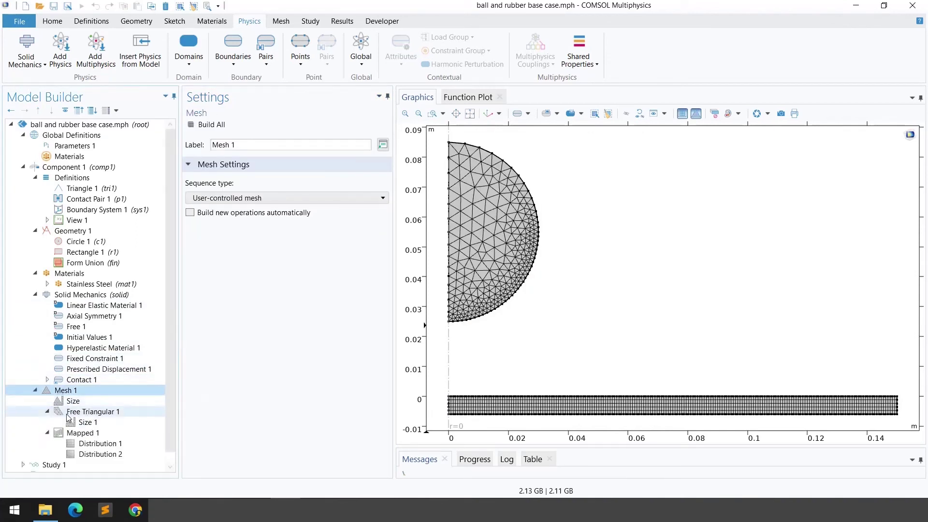
scroll(68, 417, down, 1)
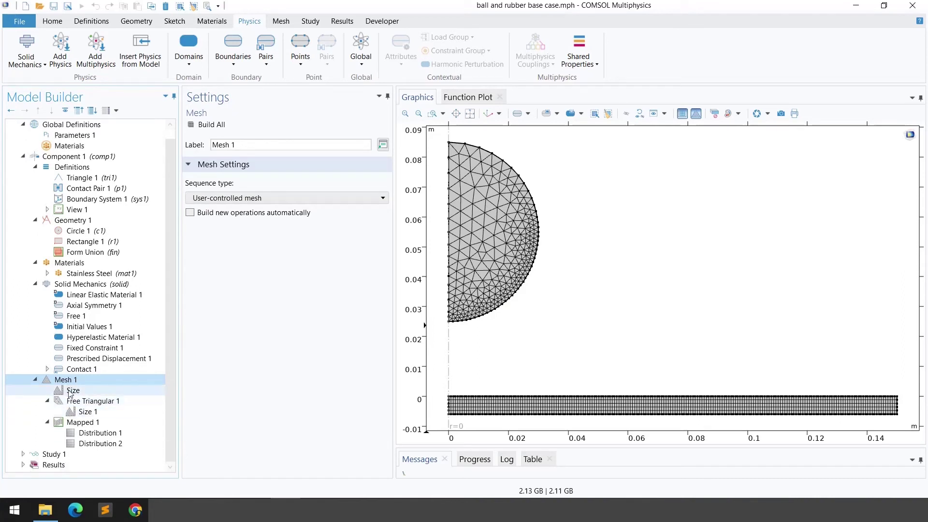
click(89, 401)
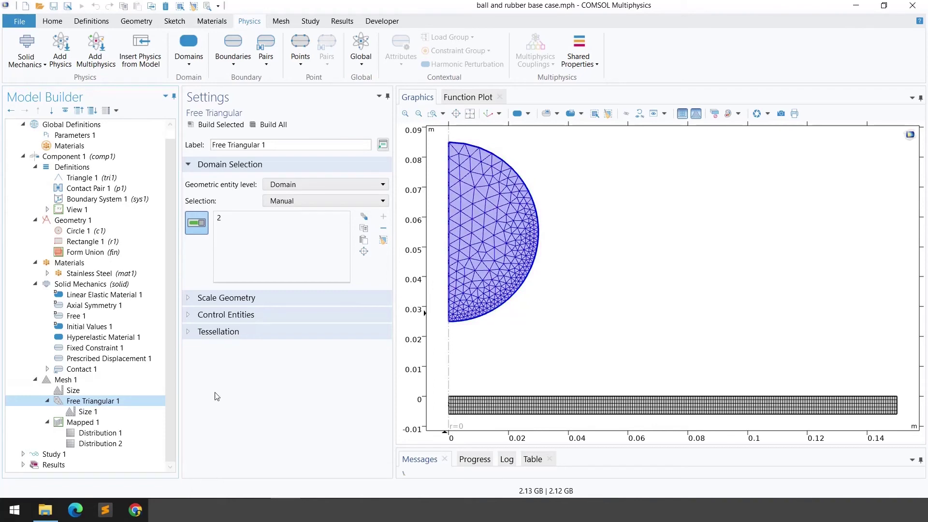
click(107, 414)
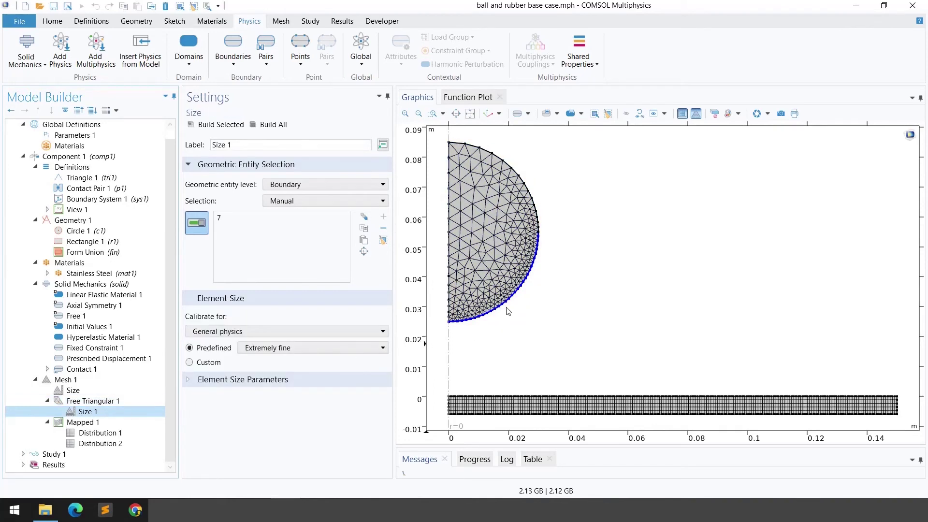
click(93, 401)
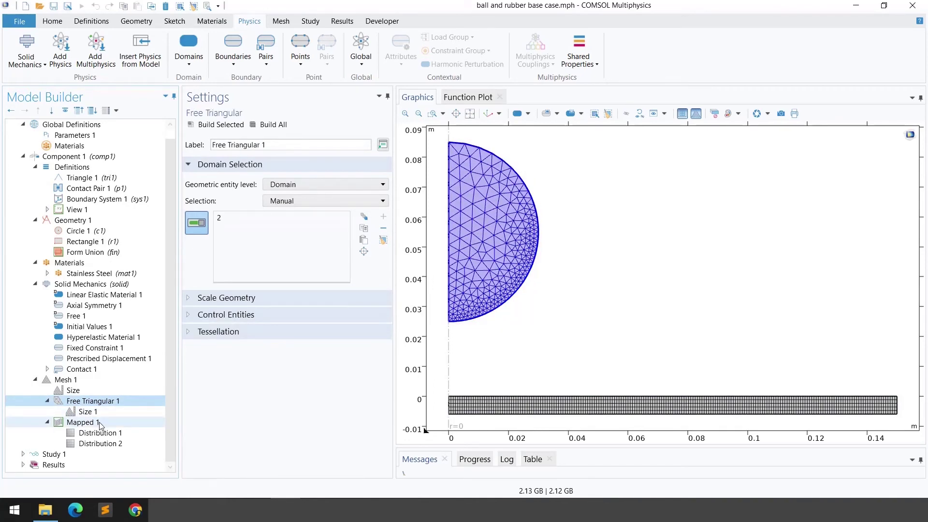
Review the base's Mapped 1 mesh with 200 top-edge and 5 side-edge element distributions
click(87, 423)
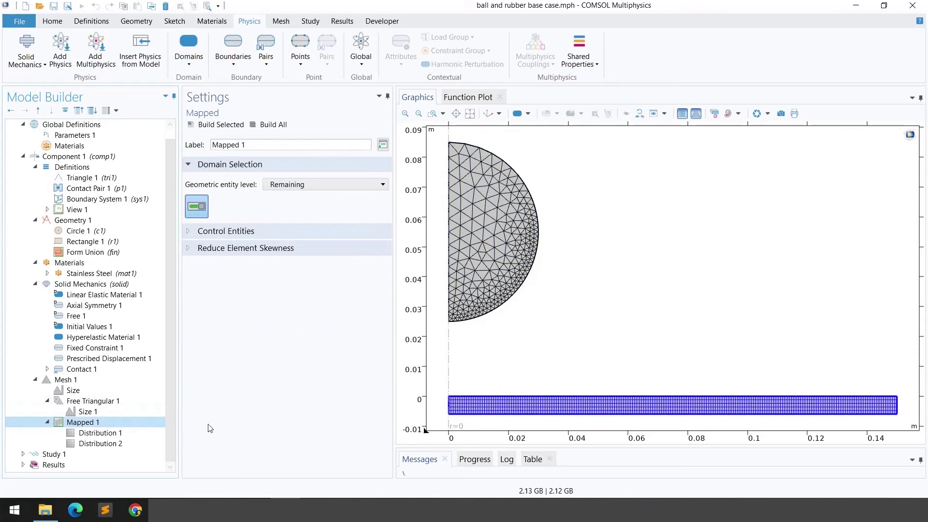
click(89, 434)
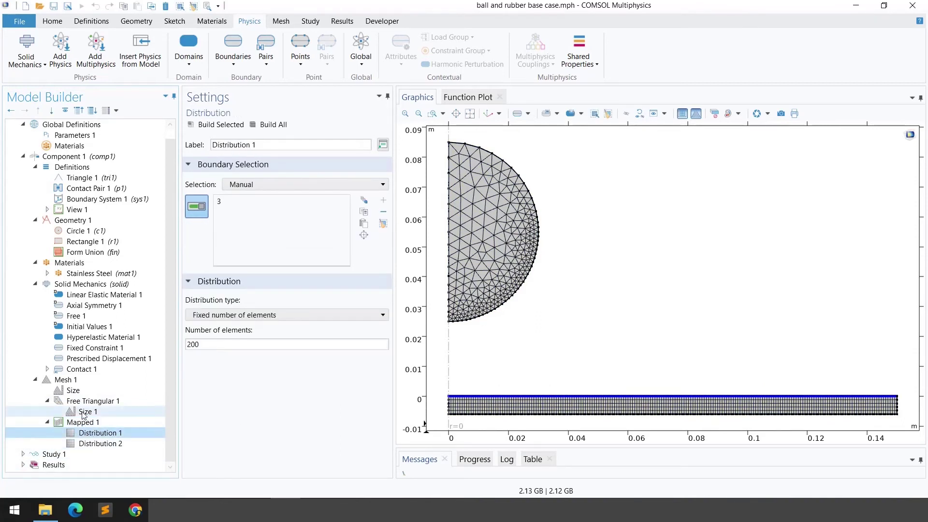
click(66, 381)
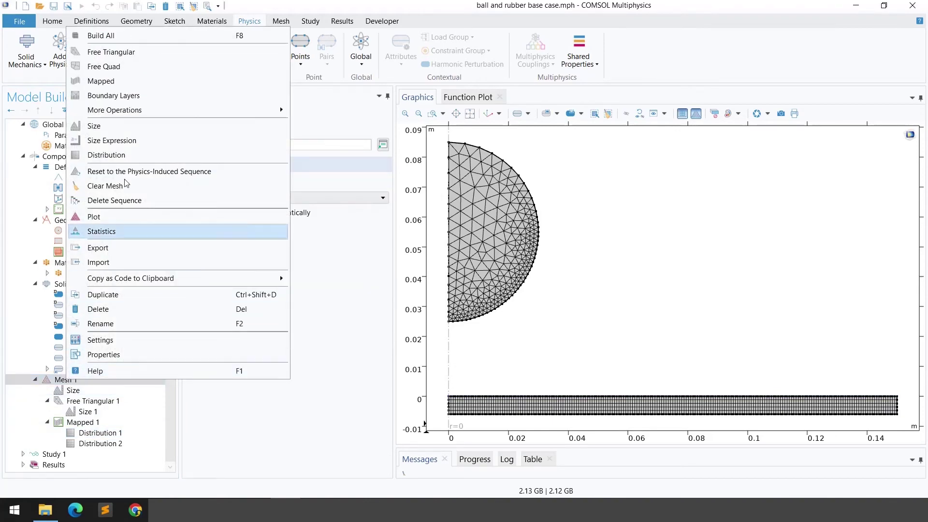
click(77, 424)
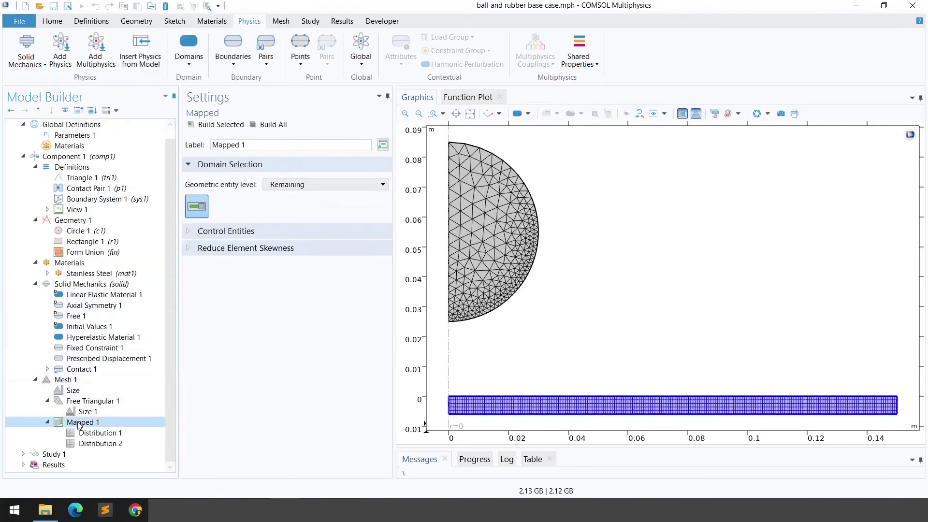
right_click(79, 425)
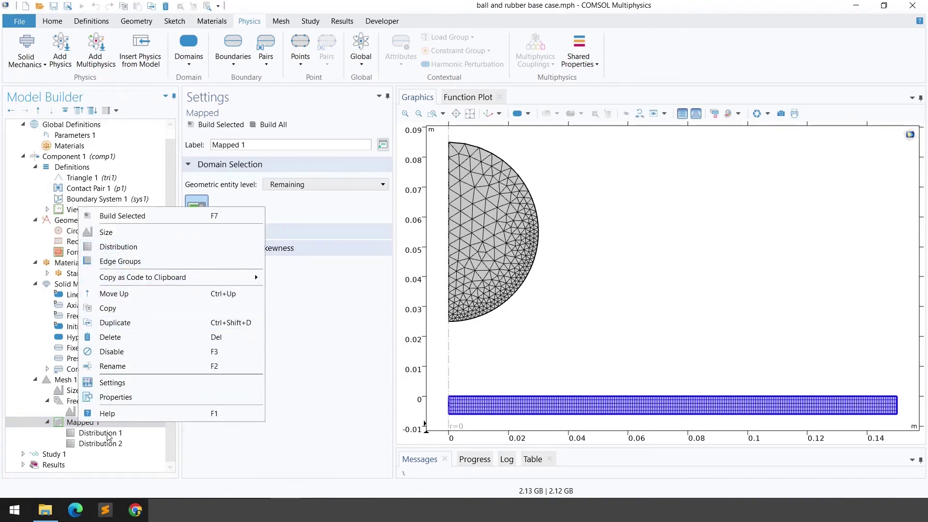
click(107, 433)
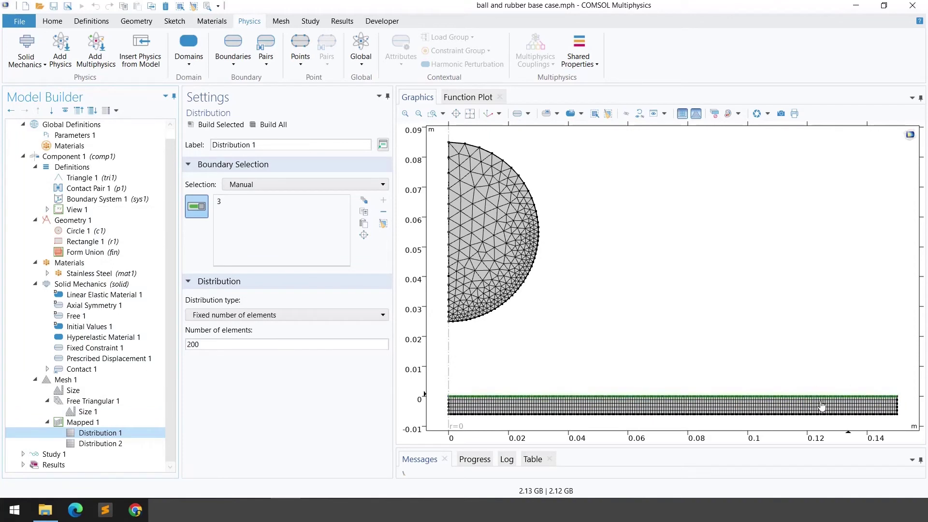
click(111, 444)
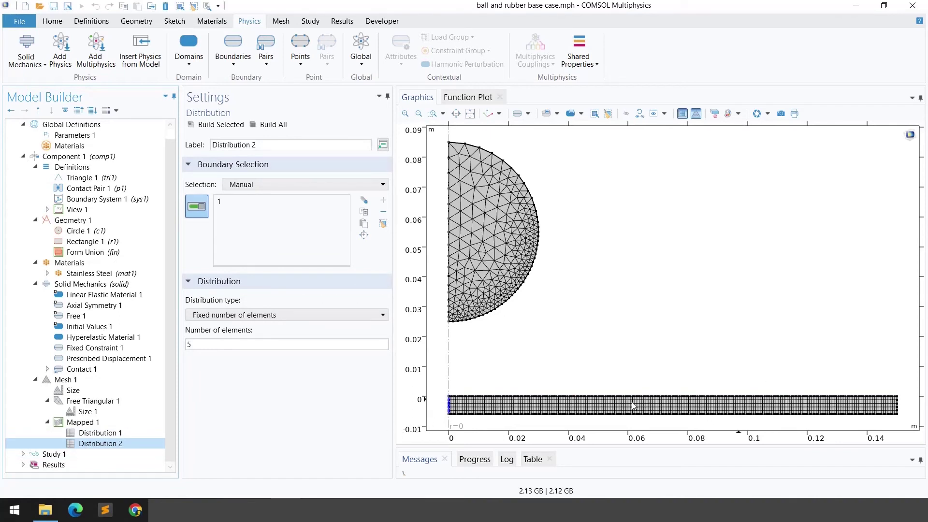
click(35, 379)
click(23, 402)
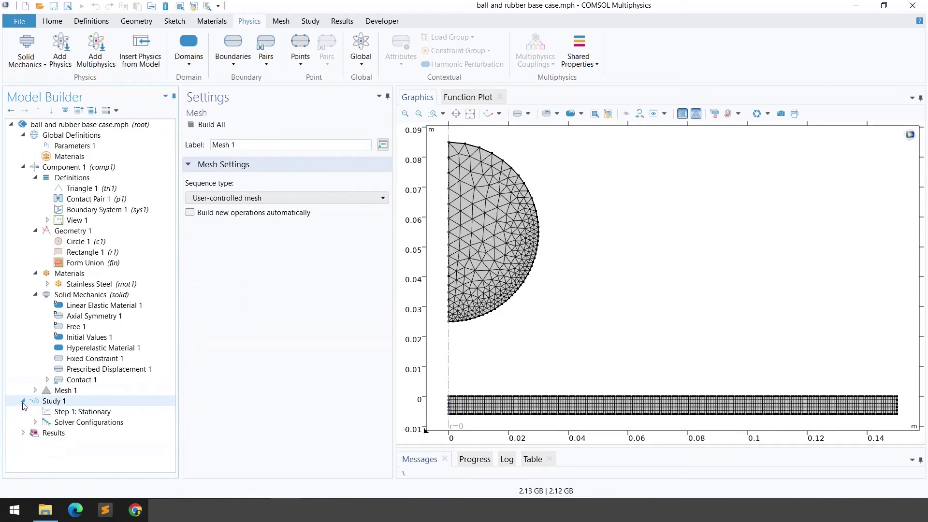
Confirm Step 1: Stationary sweeps par over range(0,0.02,2), leaving the Range dialog unchanged
click(61, 412)
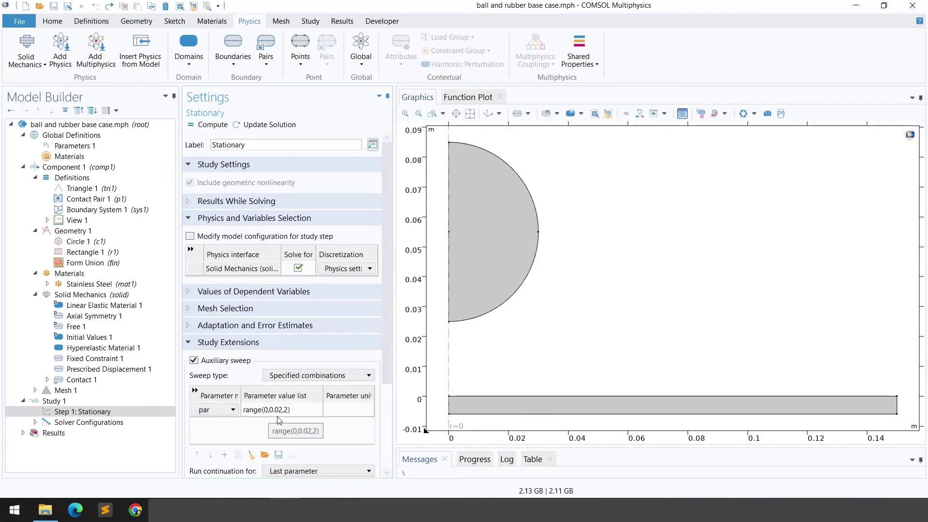
click(292, 456)
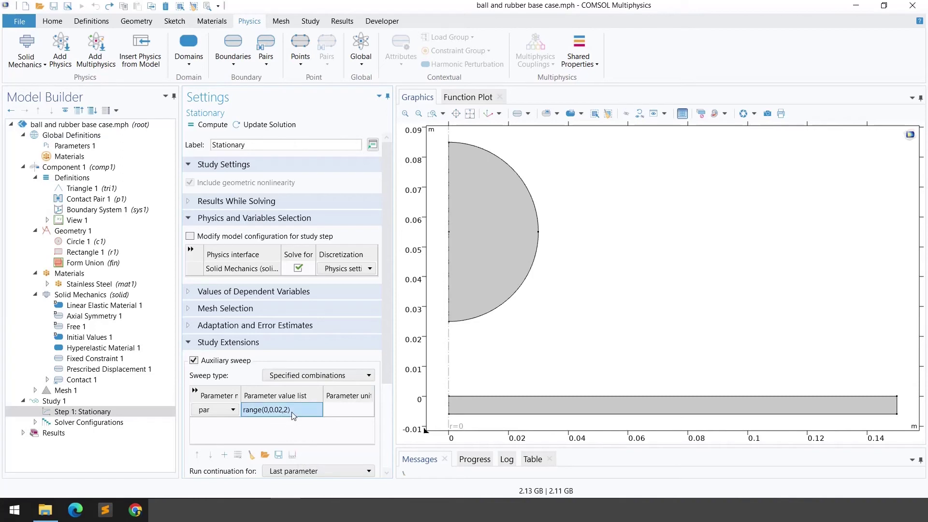
click(292, 455)
click(426, 224)
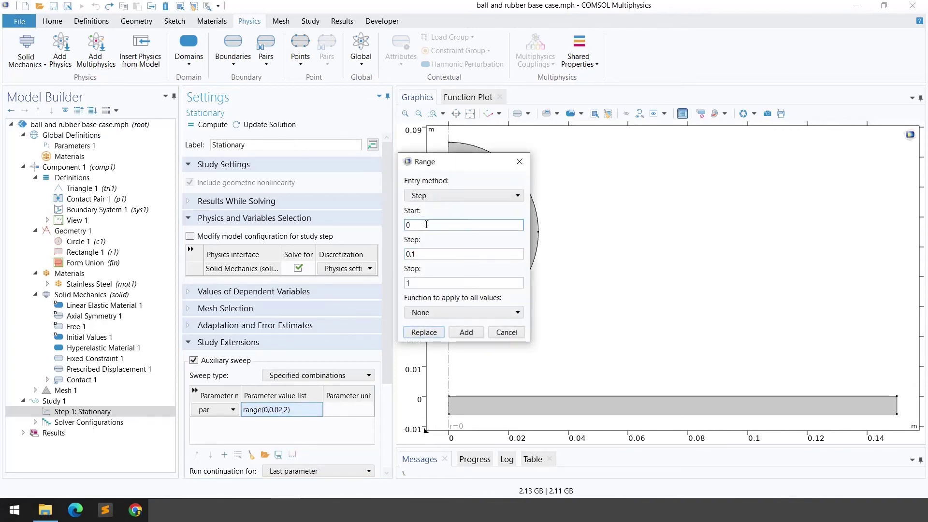
click(504, 333)
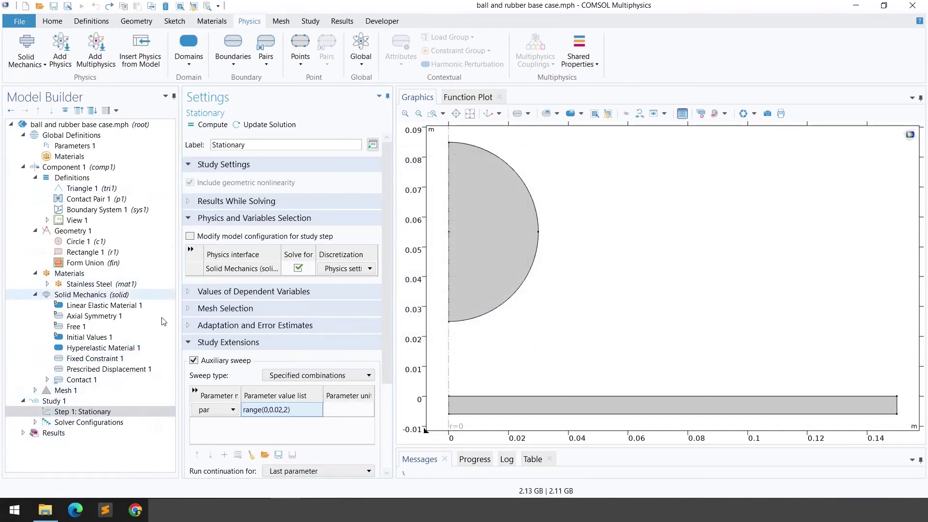
click(23, 432)
scroll(56, 423, down, 3)
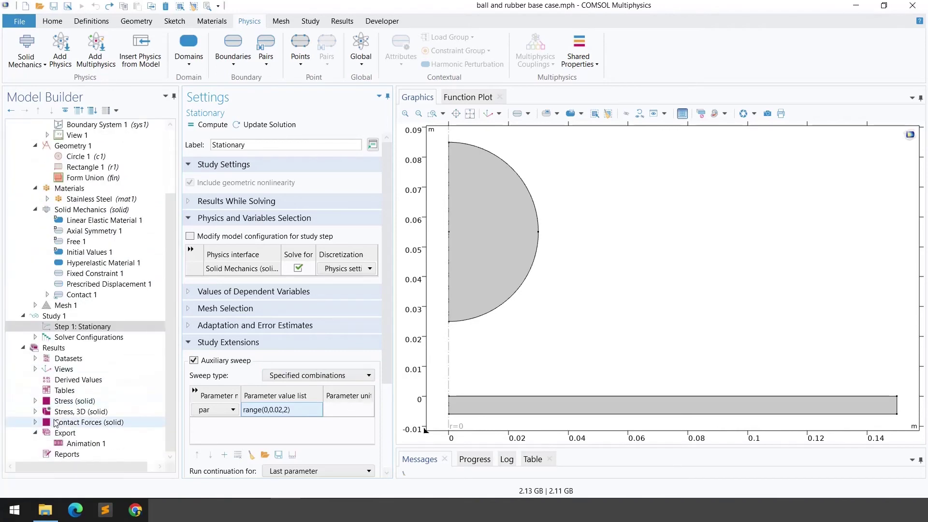
Plot Stress (solid) at par=0 and check Surface 1's solid.mises expression and Deformation sub-node
click(73, 401)
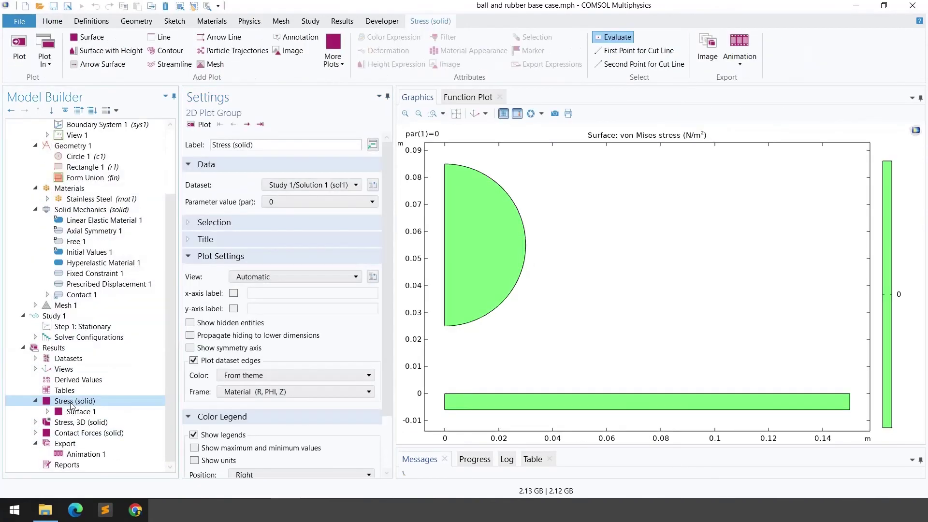
right_click(59, 349)
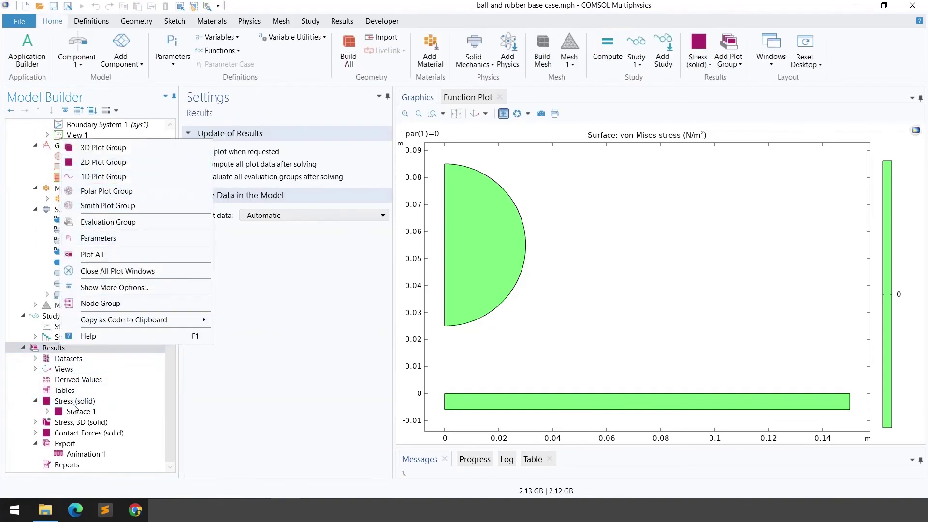
click(73, 403)
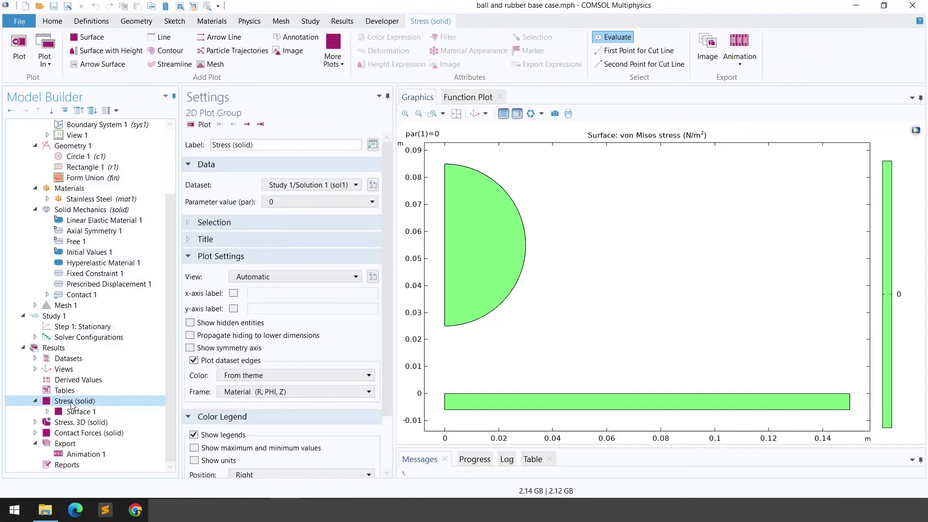
right_click(73, 404)
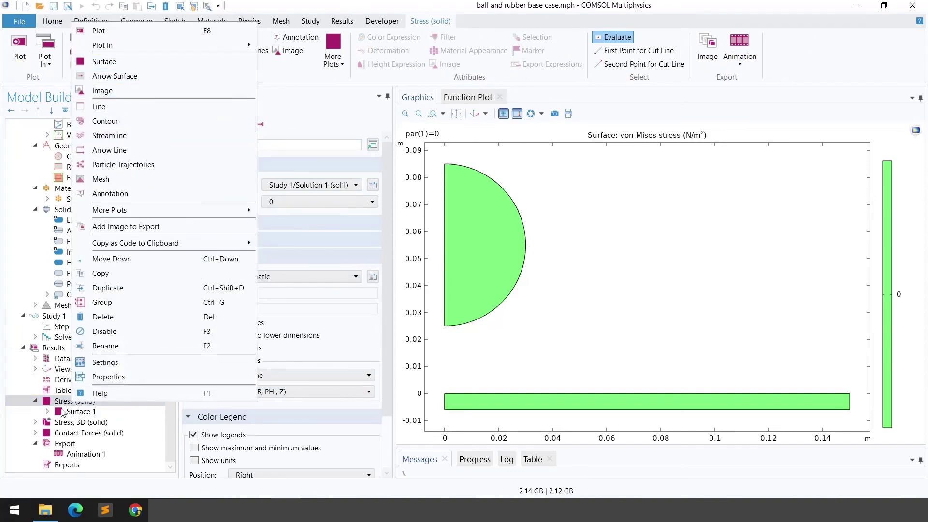
click(79, 412)
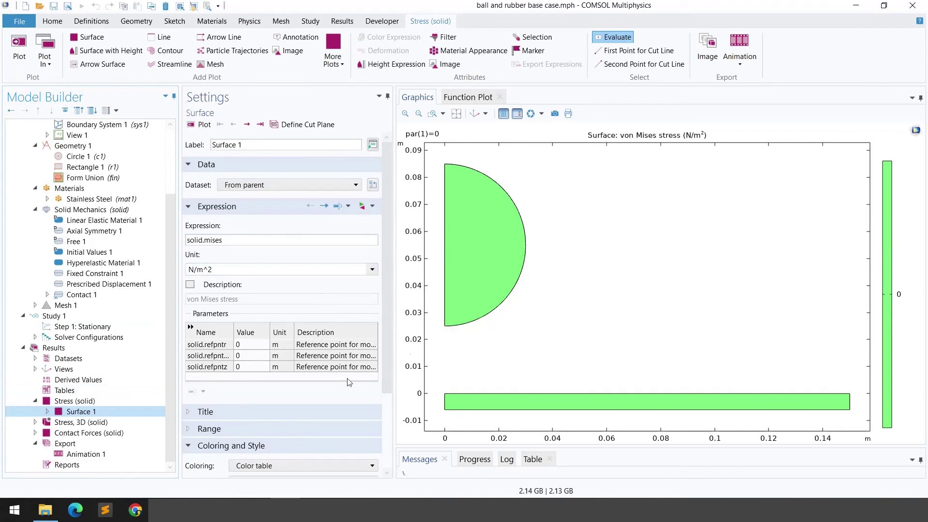
double_click(78, 412)
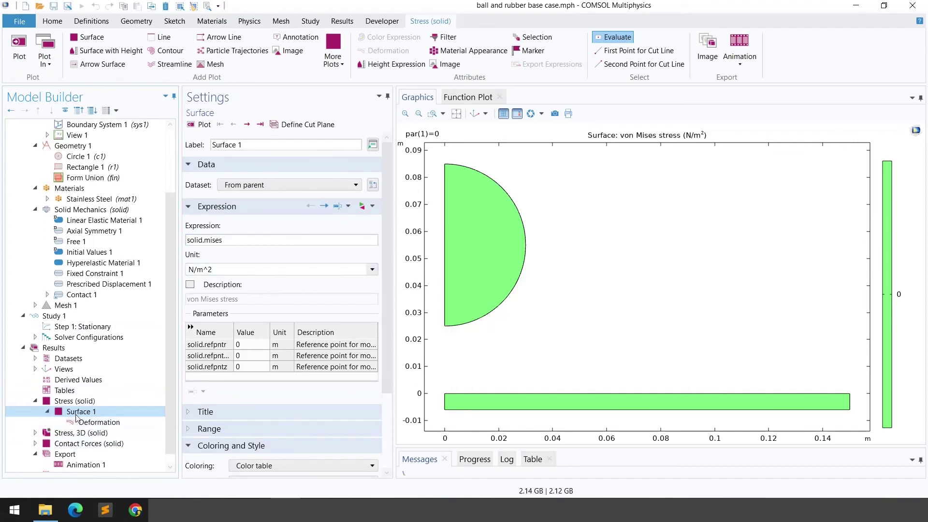
right_click(75, 412)
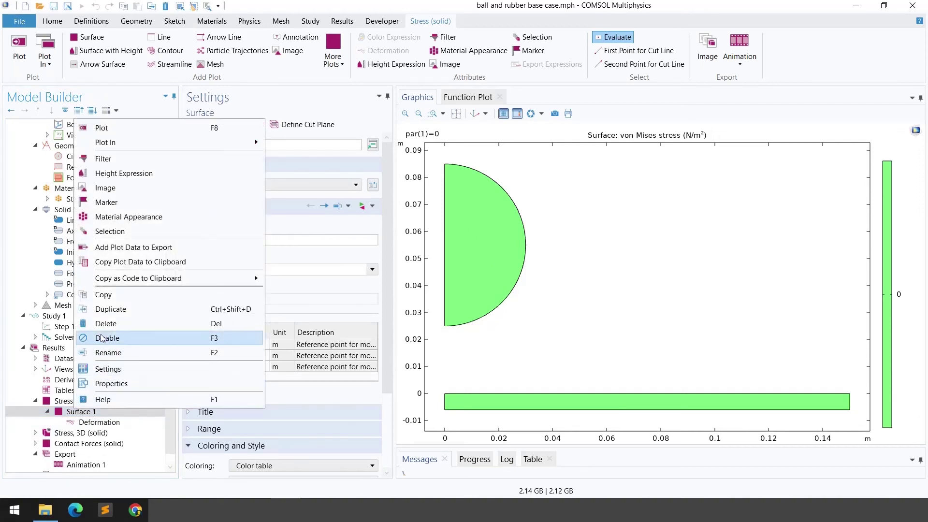
click(109, 263)
click(74, 401)
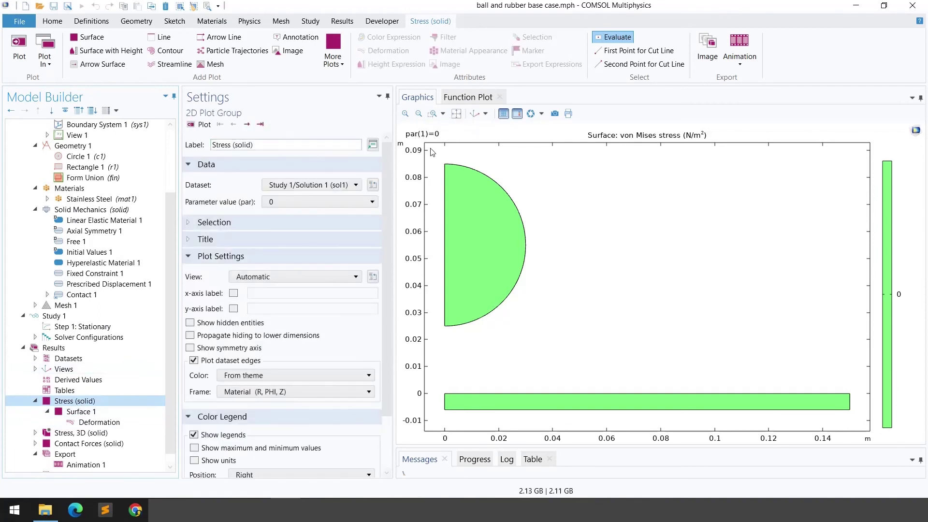
Step the von Mises stress plot forward through twelve load steps
click(247, 125)
click(247, 126)
click(247, 125)
click(248, 125)
click(247, 125)
click(248, 125)
click(248, 125)
click(247, 125)
click(247, 126)
click(247, 125)
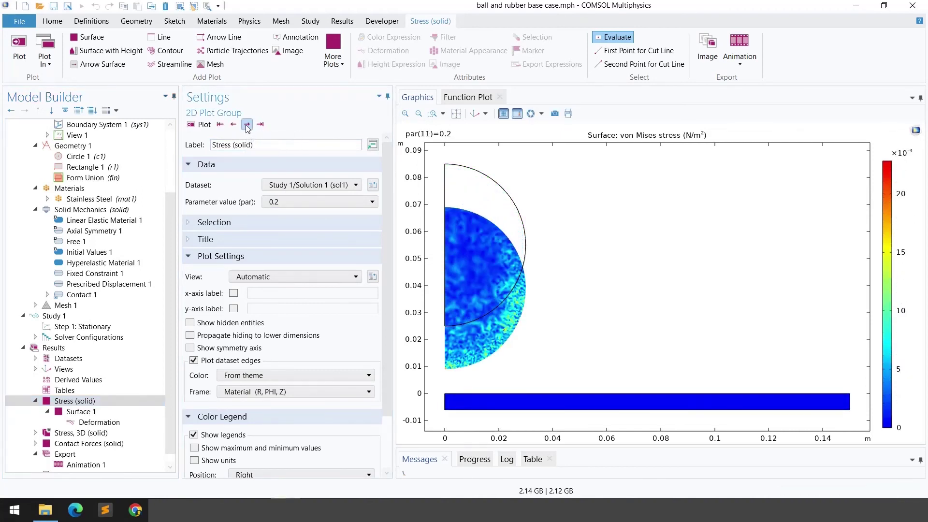
click(247, 126)
click(247, 125)
click(247, 125)
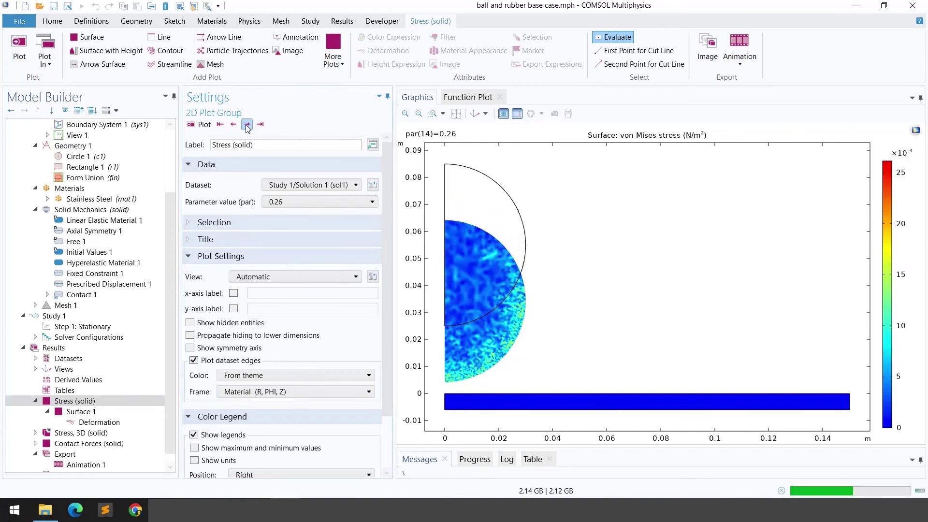
click(247, 125)
click(247, 126)
click(247, 125)
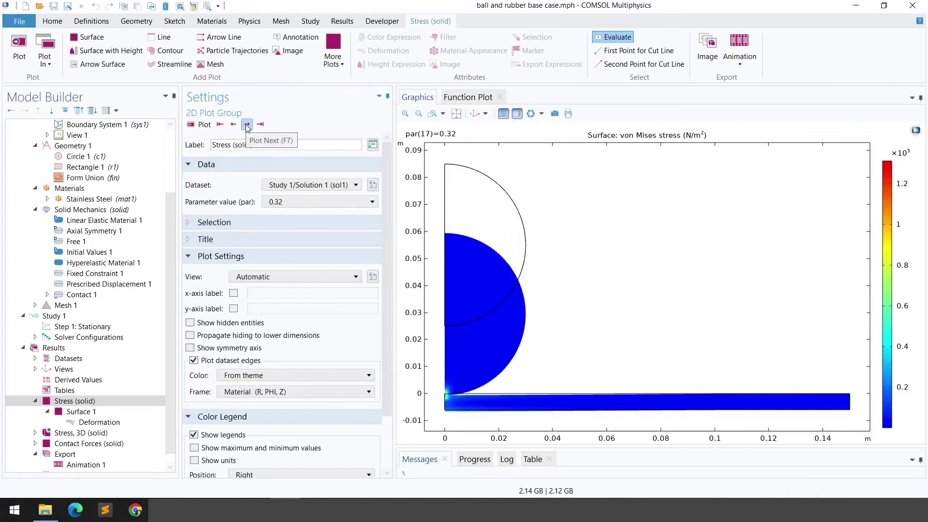
Zoom into the ball–base contact, restore full extents, and advance the stress plot to par=0.48
click(433, 114)
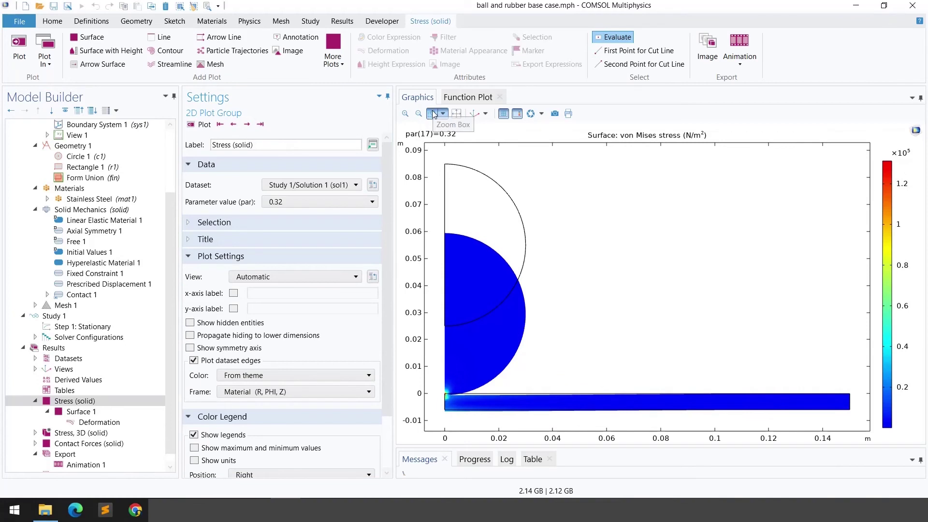
drag(439, 374, 473, 411)
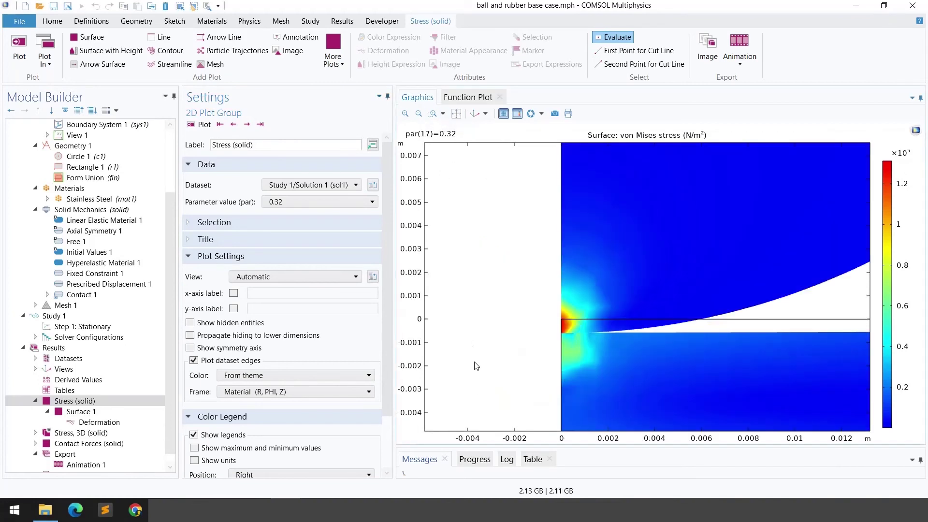
click(247, 125)
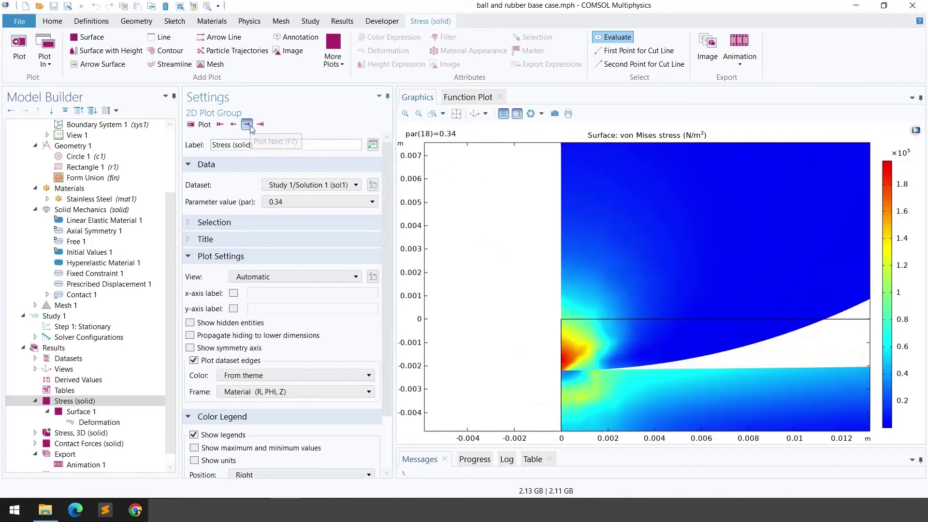
click(247, 125)
click(419, 114)
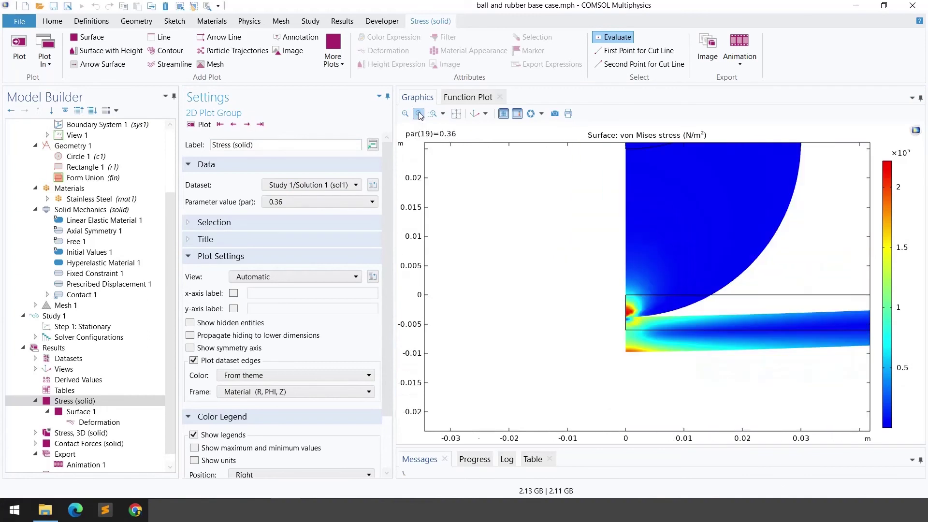
click(419, 115)
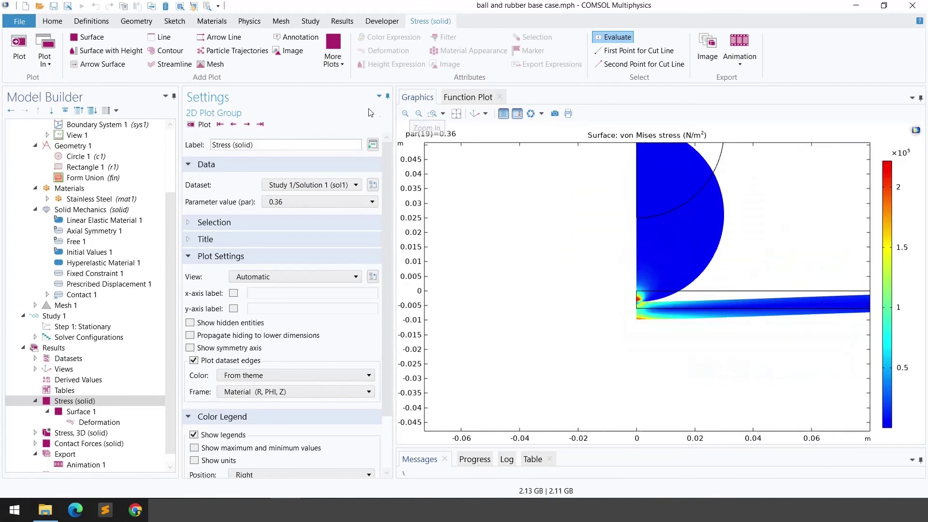
click(456, 114)
click(247, 125)
click(247, 125)
click(247, 125)
click(247, 124)
click(247, 125)
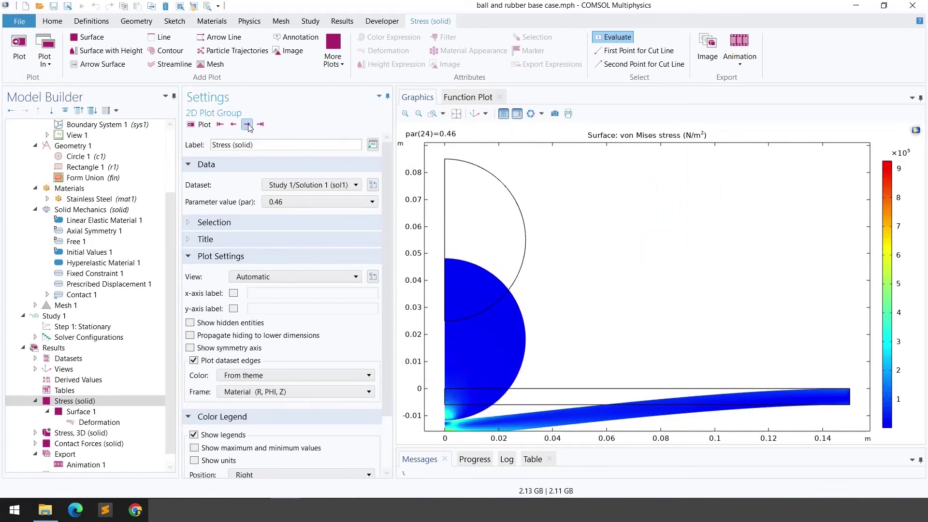
click(247, 125)
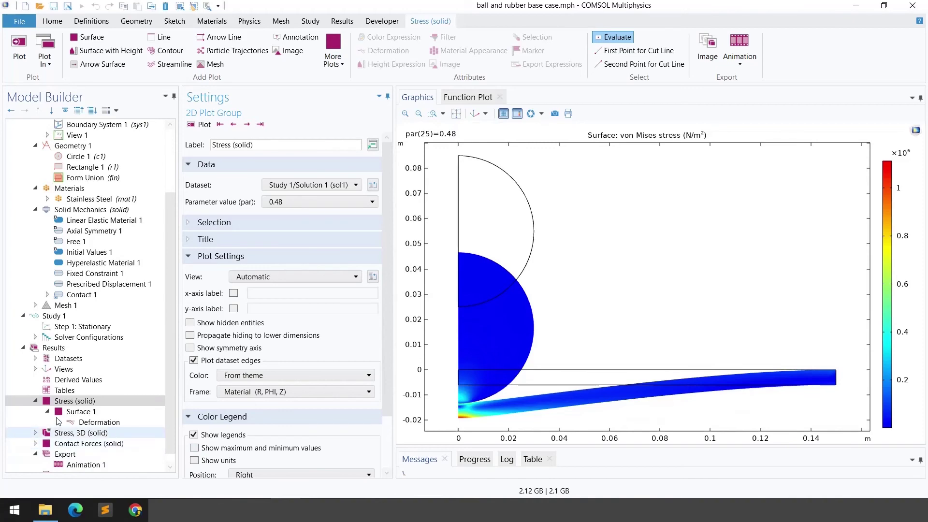
Inspect Stress, 3D (solid) and its Surface 1, step once, then display Contact Forces (solid)
right_click(52, 349)
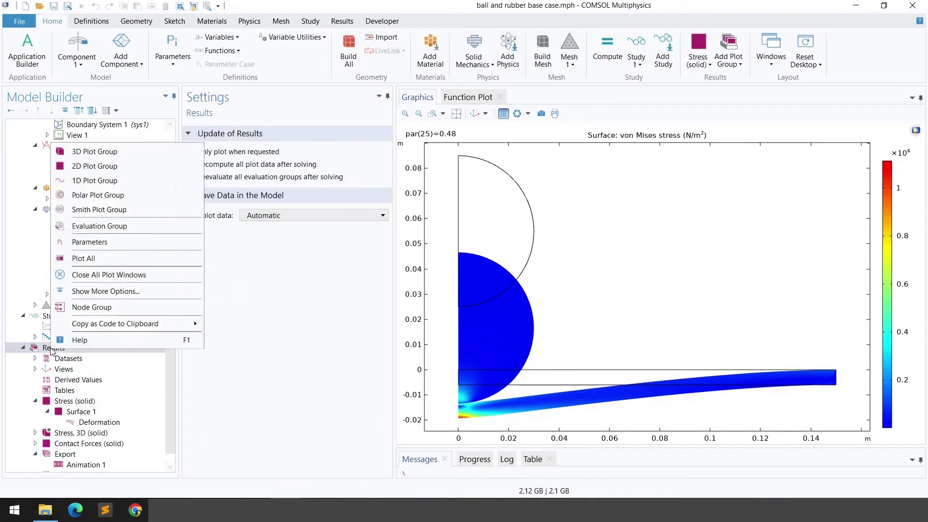
click(67, 431)
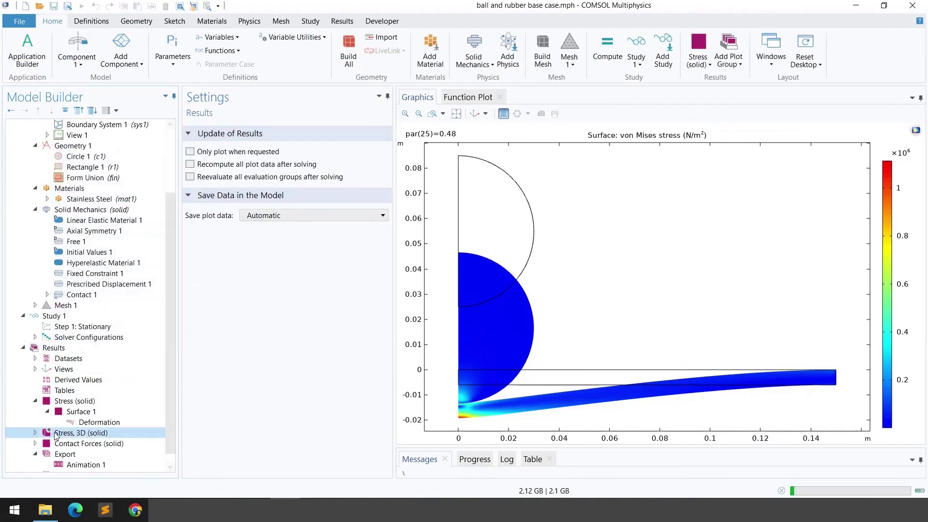
click(35, 434)
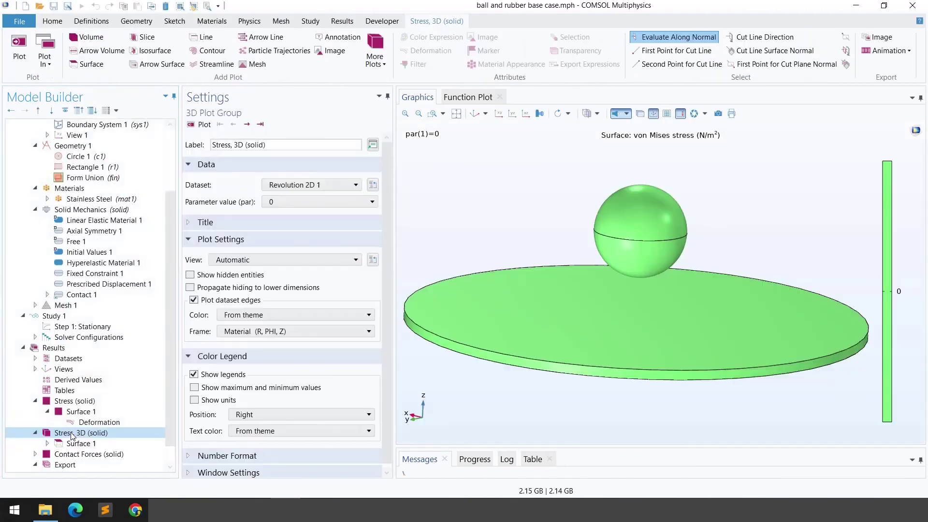
right_click(71, 433)
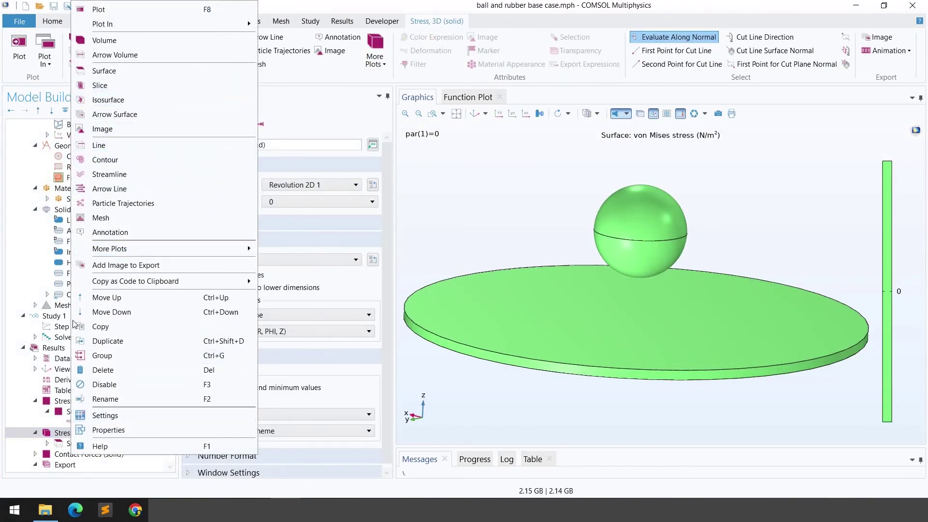
click(62, 447)
click(49, 444)
right_click(71, 448)
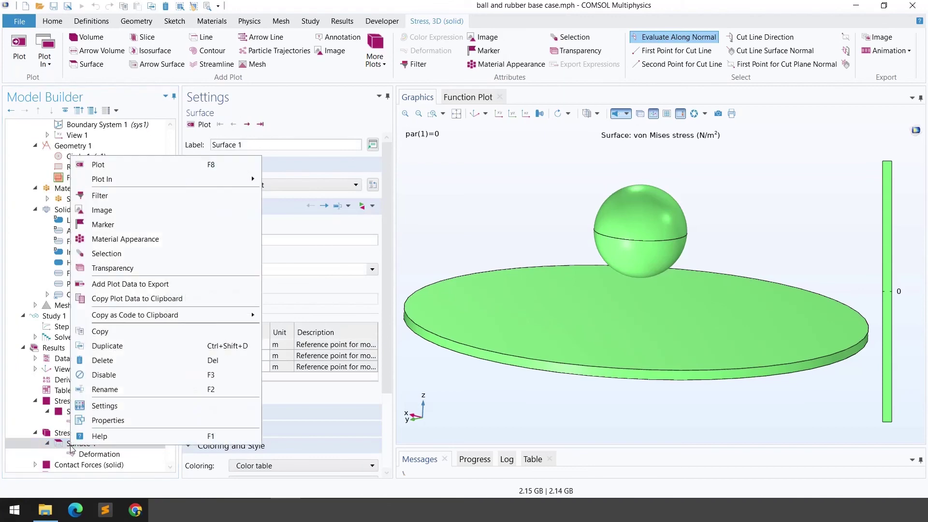
click(49, 445)
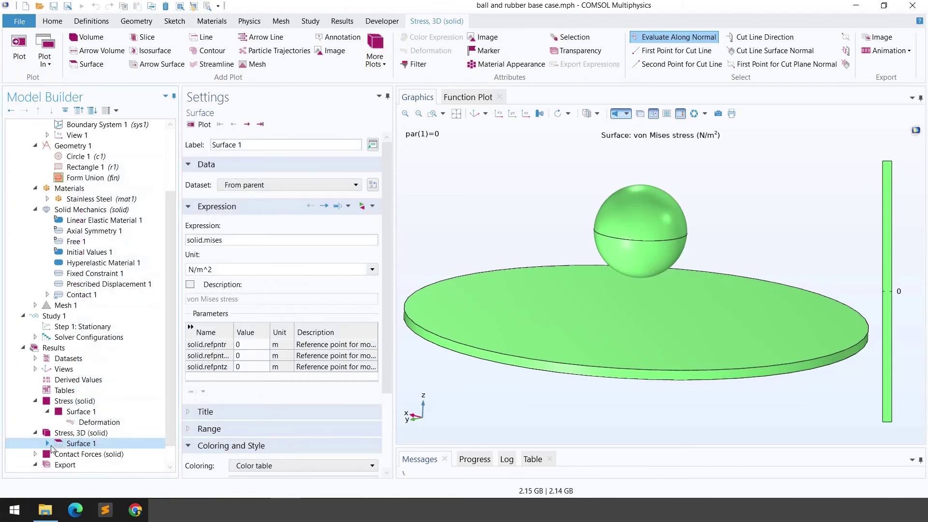
click(247, 125)
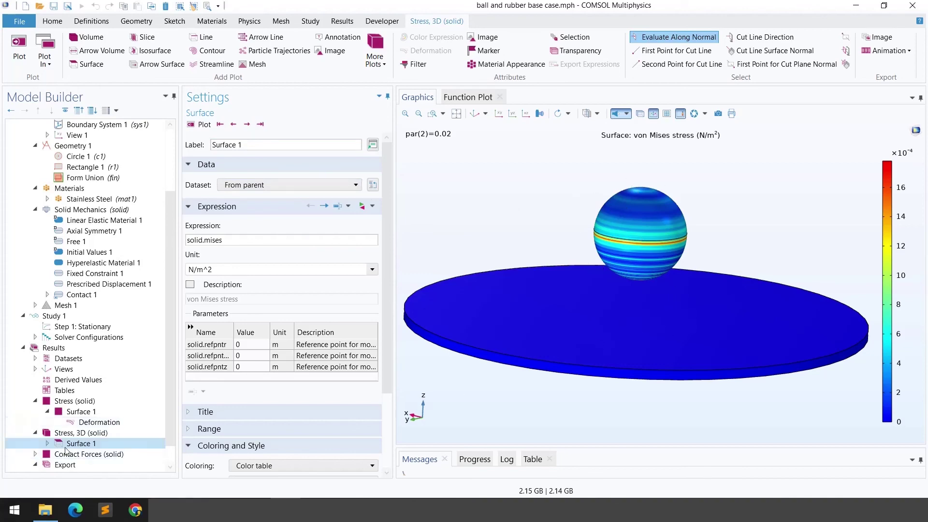
click(80, 454)
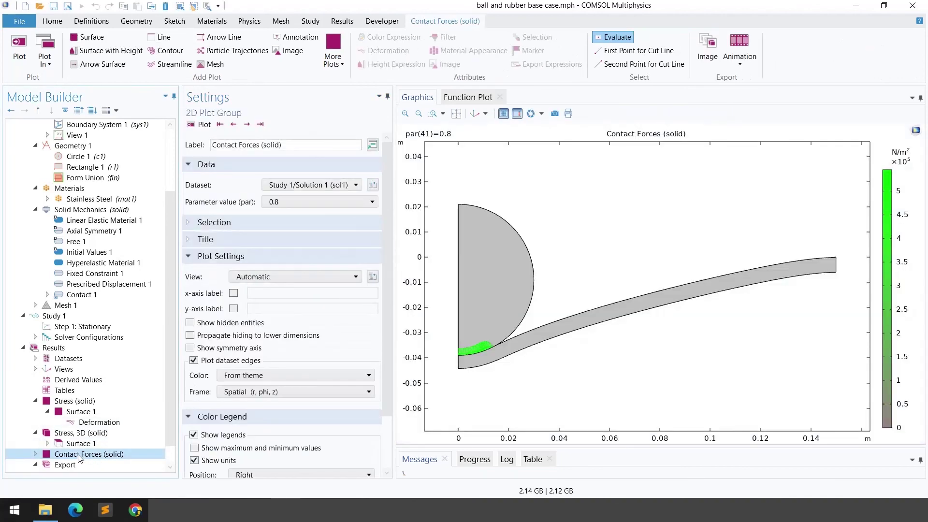
Reset the contact force plot to the first load step and step forward until the ball touches the base
click(220, 124)
click(247, 125)
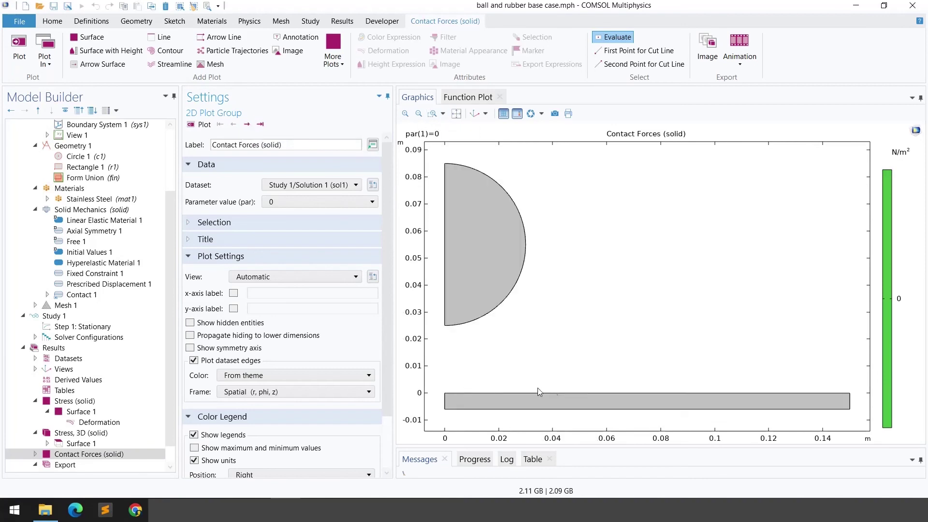
click(247, 125)
click(247, 125)
click(247, 125)
click(247, 125)
click(247, 124)
click(247, 124)
click(248, 125)
click(247, 125)
click(247, 125)
click(247, 125)
click(247, 125)
click(247, 125)
click(248, 125)
click(247, 125)
click(248, 125)
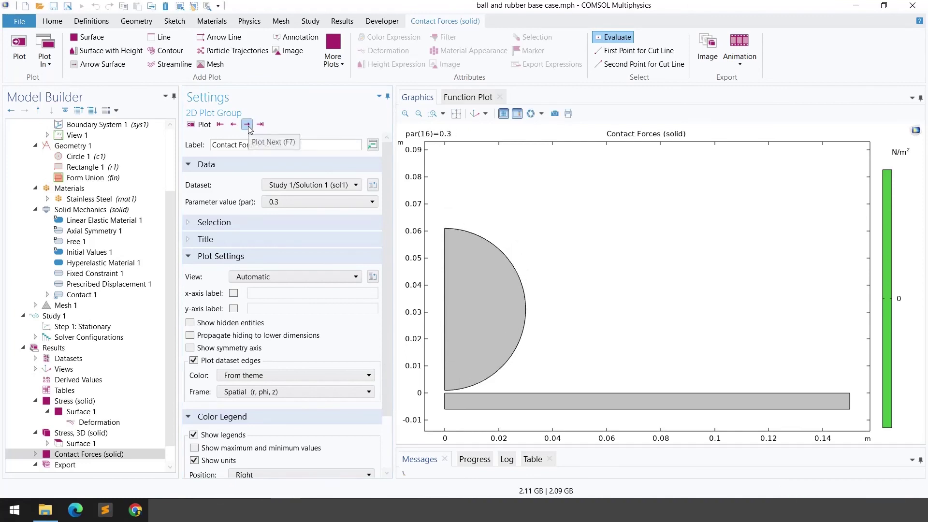
click(247, 125)
click(247, 124)
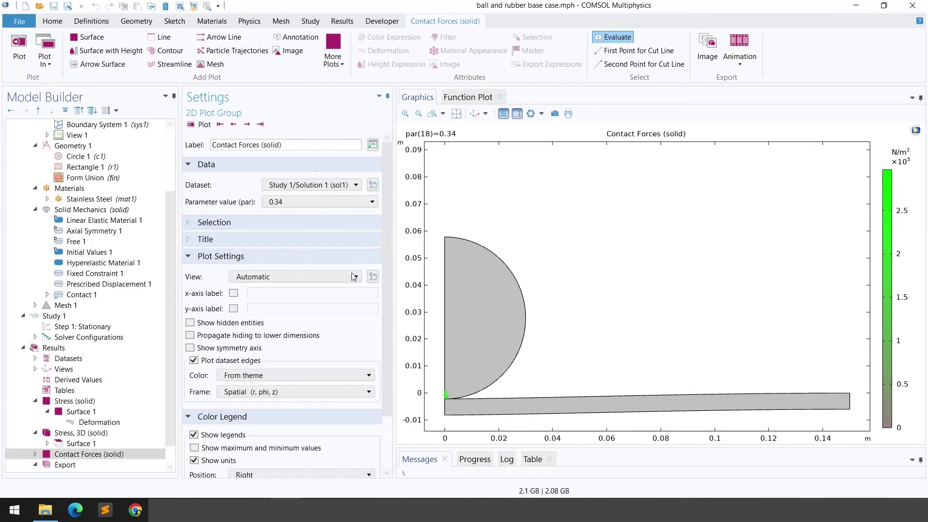
Zoom into the contact area, restore full view, and advance the contact force plot to par=0.56
click(433, 113)
drag(441, 370, 473, 406)
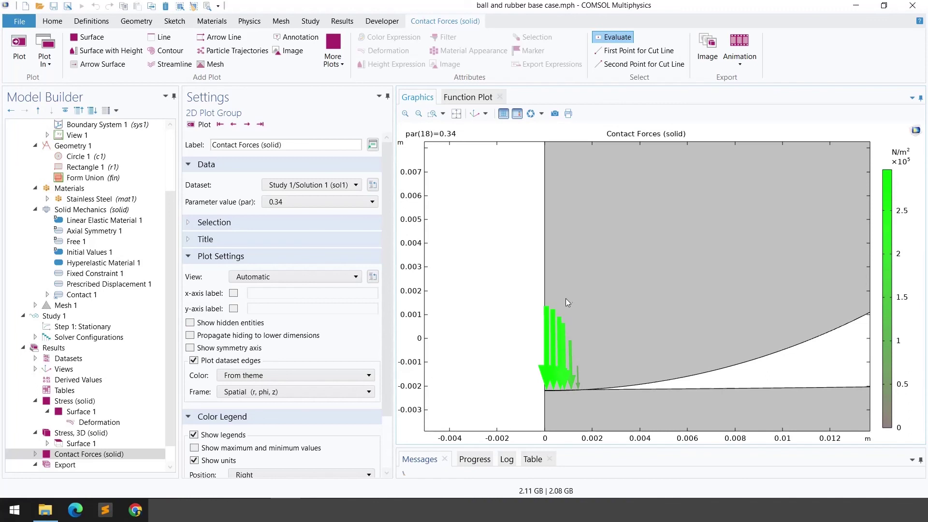
click(457, 113)
click(247, 124)
click(247, 125)
click(247, 125)
click(246, 125)
click(246, 125)
click(247, 125)
click(247, 125)
click(246, 124)
click(247, 124)
click(247, 124)
click(246, 125)
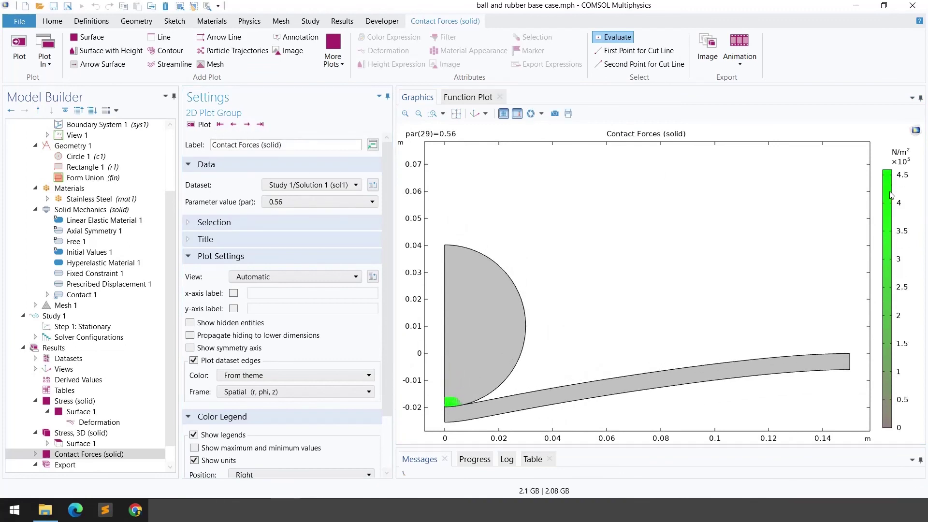
scroll(503, 332, up, 5)
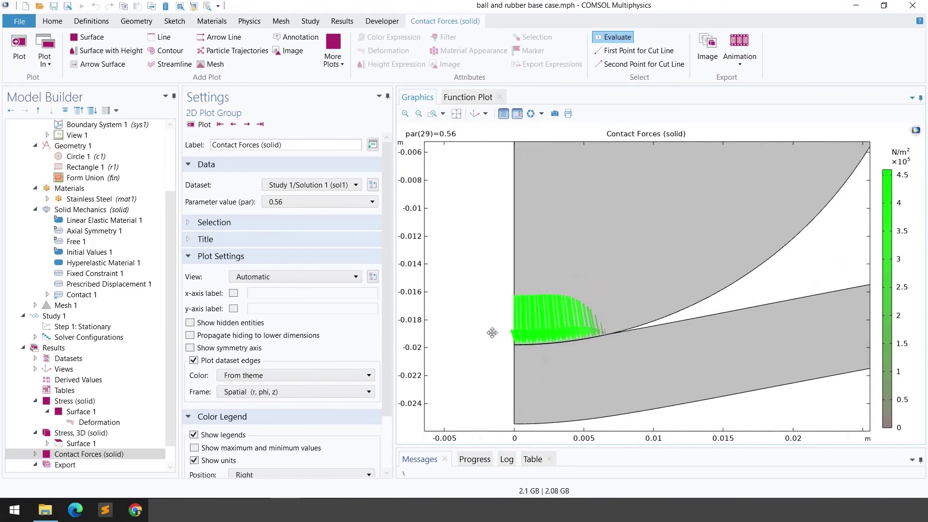
click(46, 465)
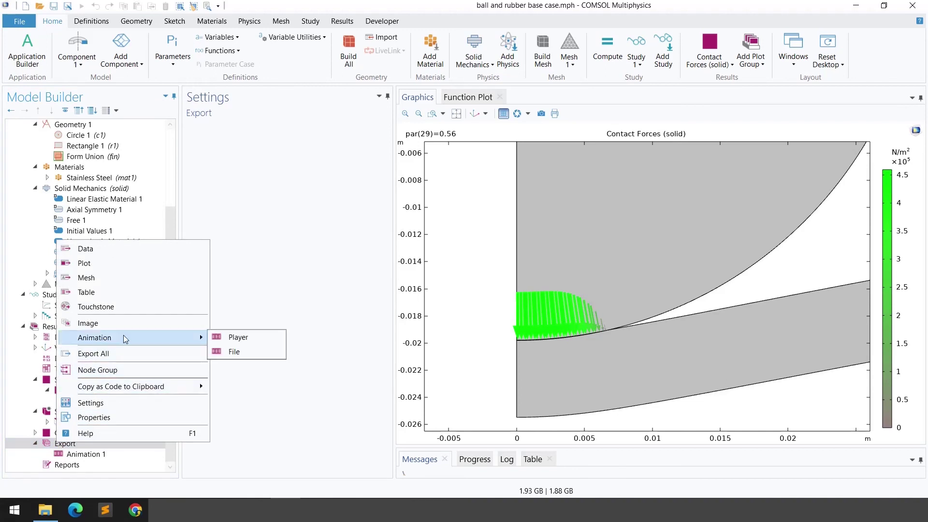
Add an Animation 1 Player for Stress, 3D (solid) with target Player and play it
mouse_move(202, 339)
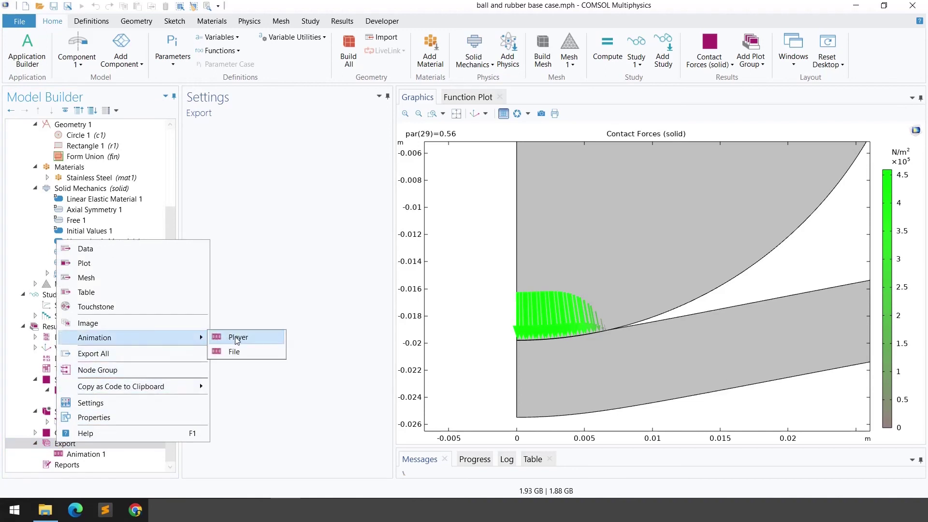
click(100, 455)
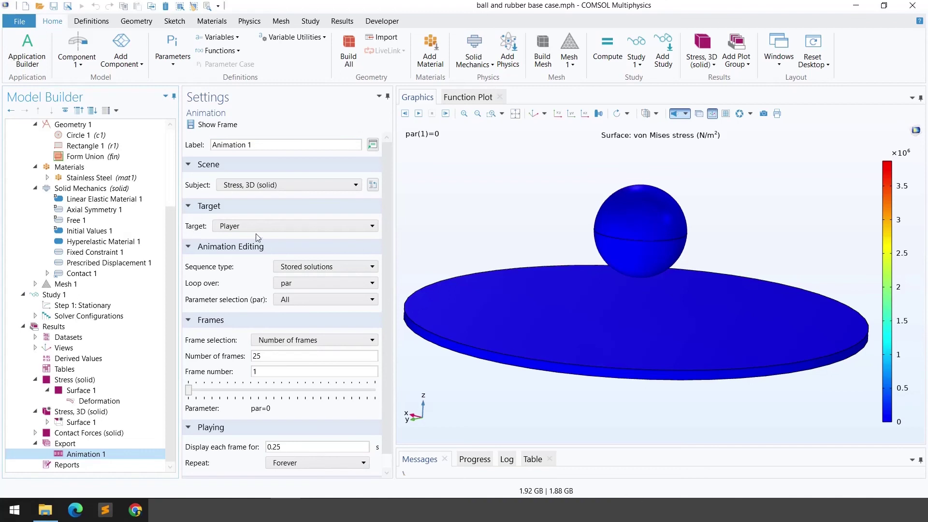
click(235, 228)
click(236, 232)
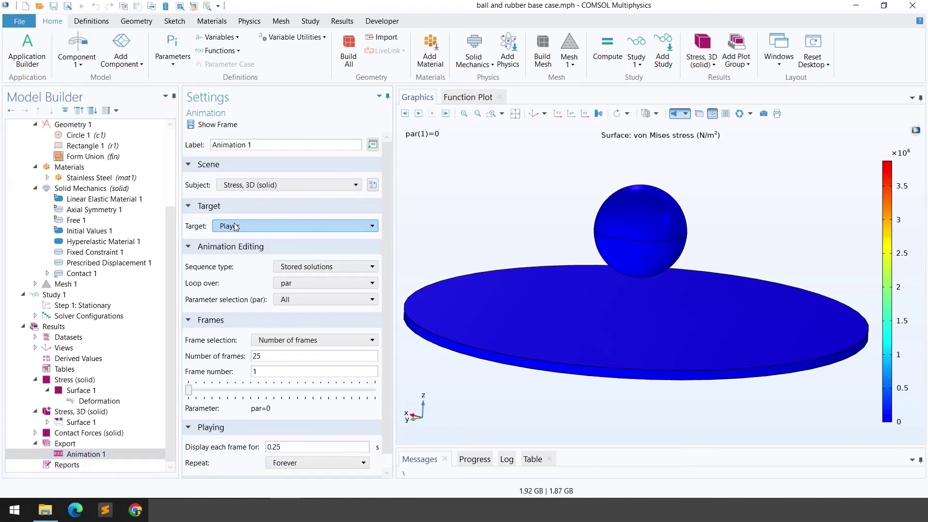
click(235, 227)
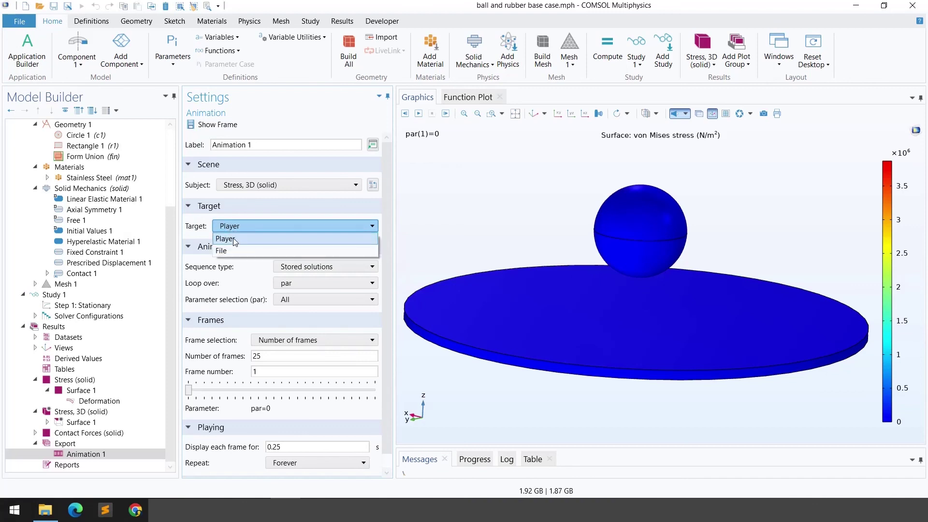
click(234, 238)
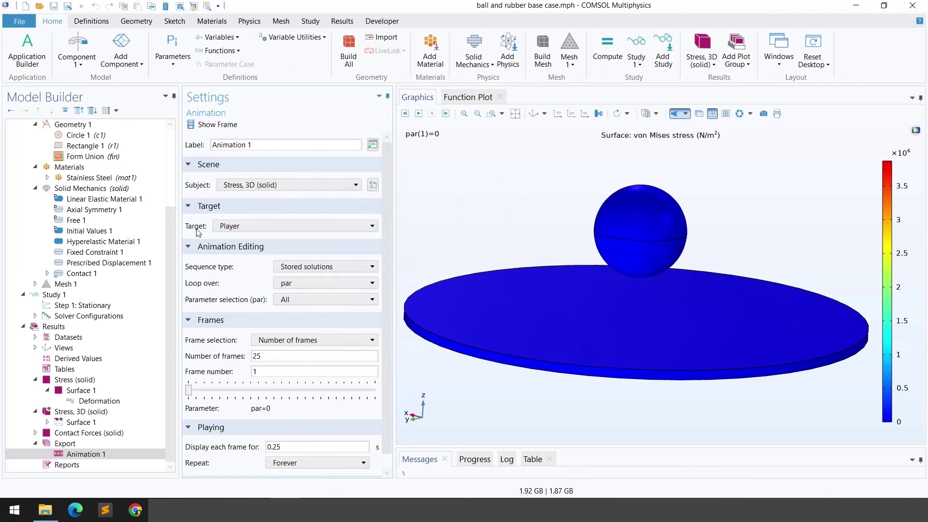
click(419, 114)
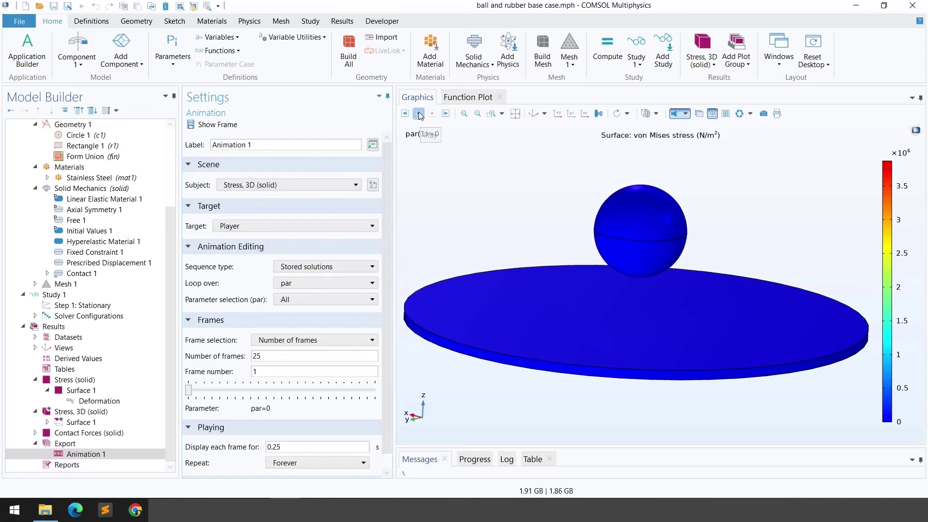